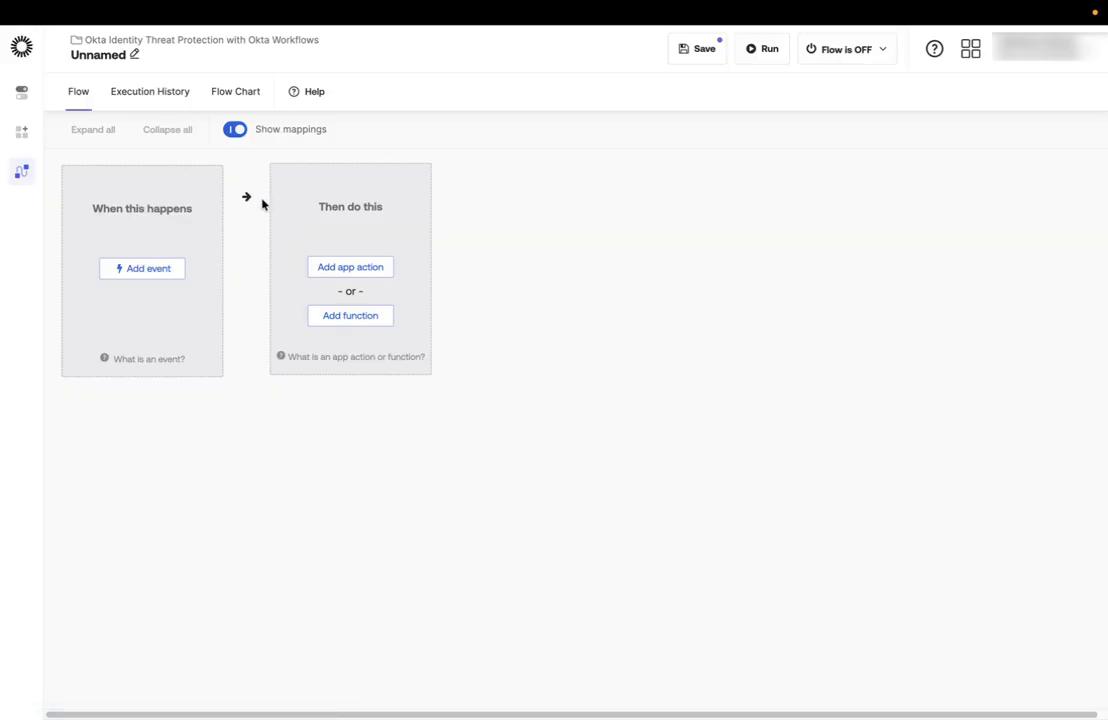
Name the flow ITP, enable saving all data that passes through the flow, and save the properties.
click(134, 54)
click(445, 312)
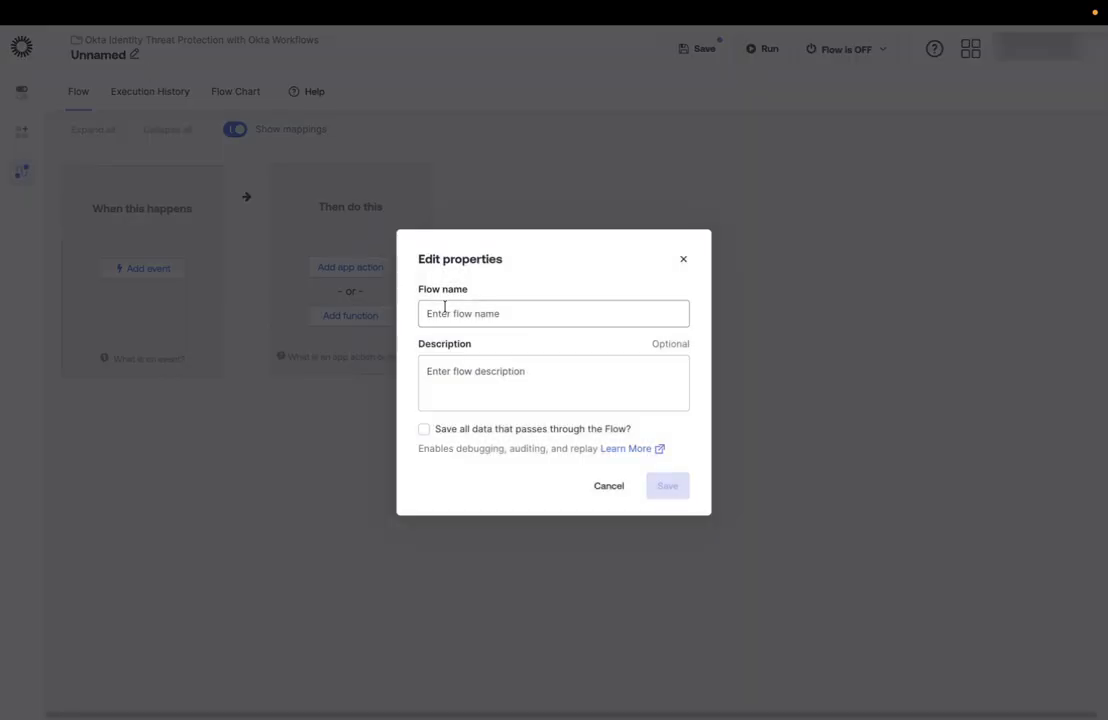
text(ITP)
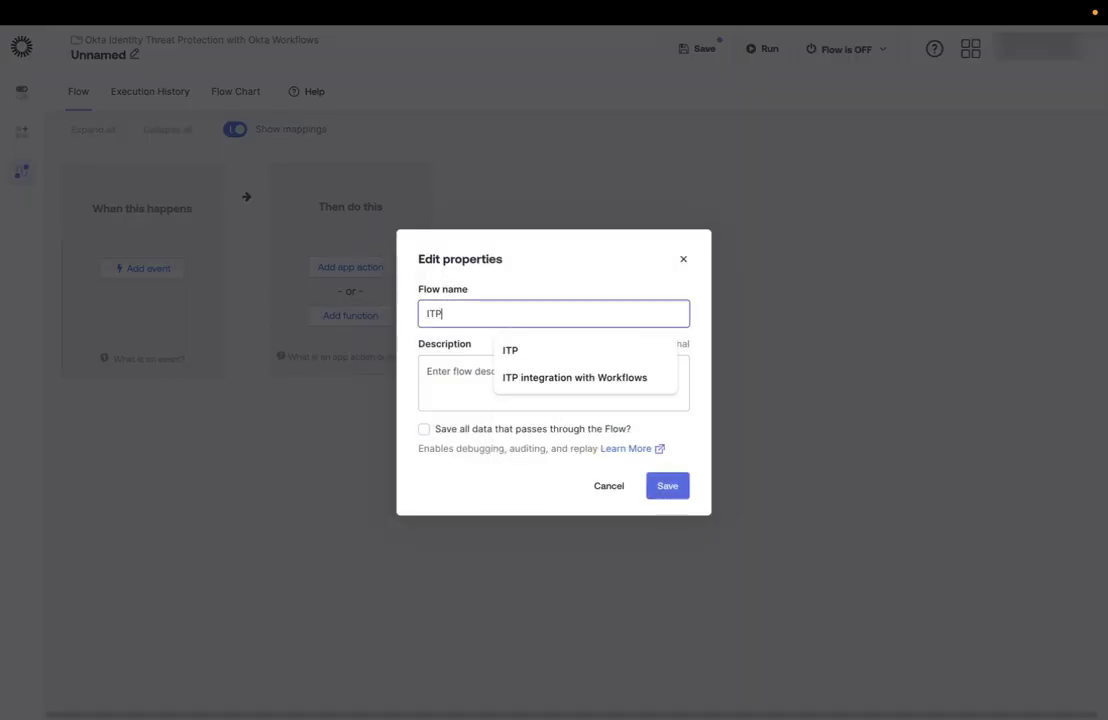
click(424, 429)
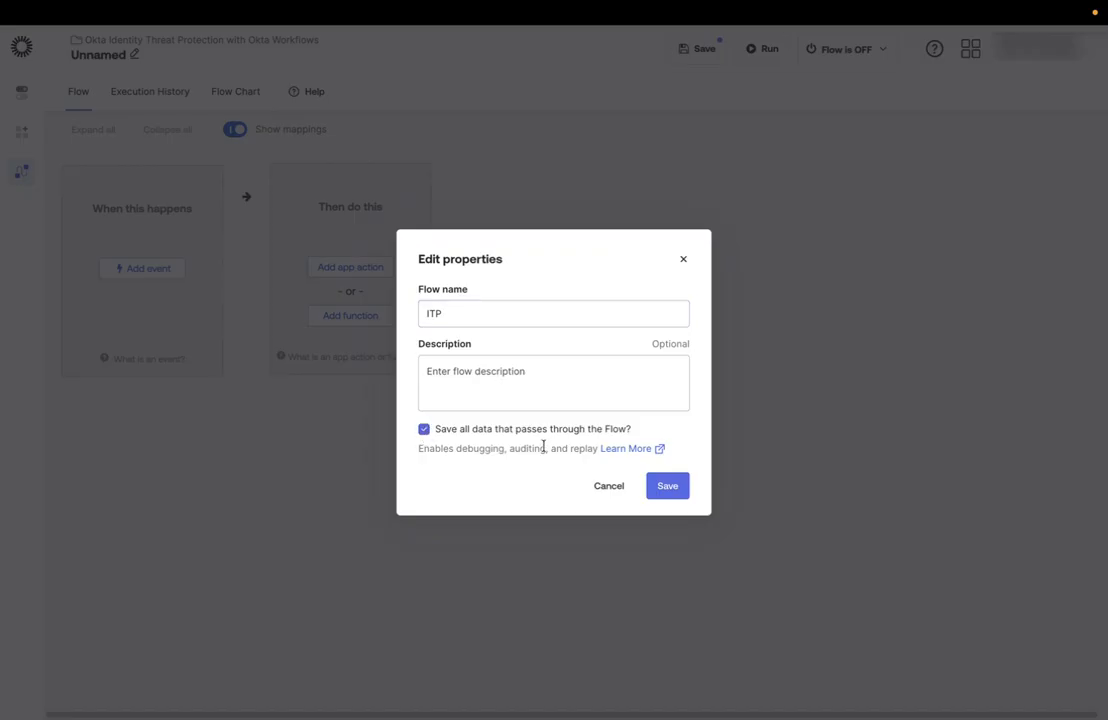
click(665, 487)
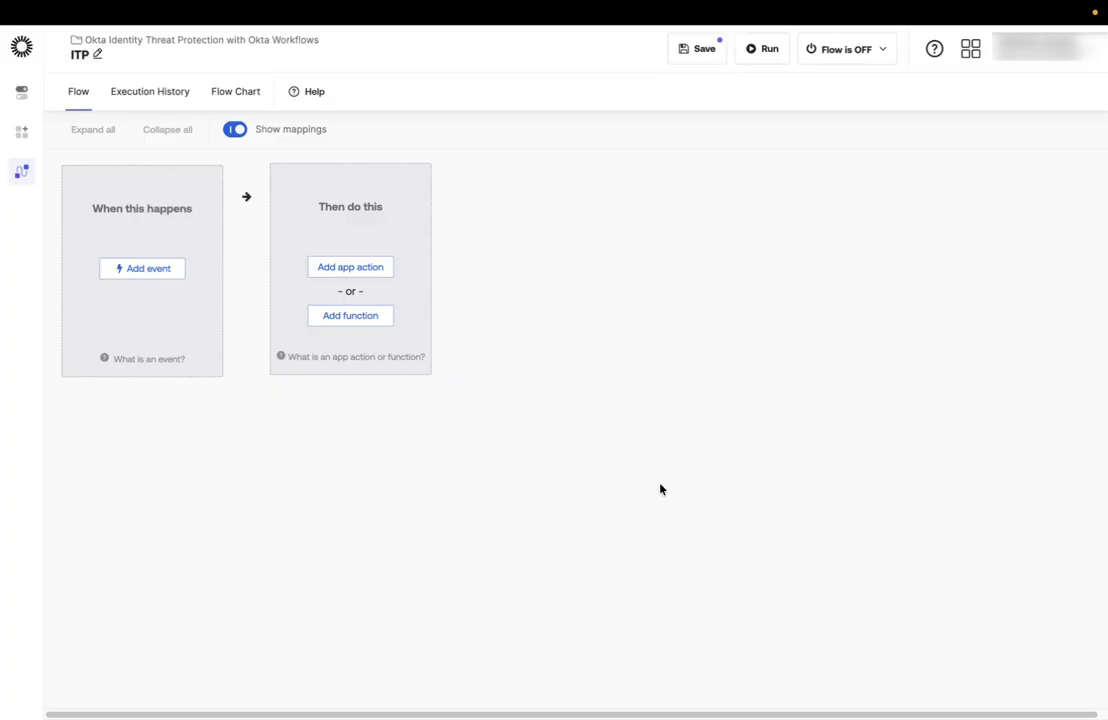
Add an API Endpoint trigger event and set its security level to Secure with client token.
click(157, 279)
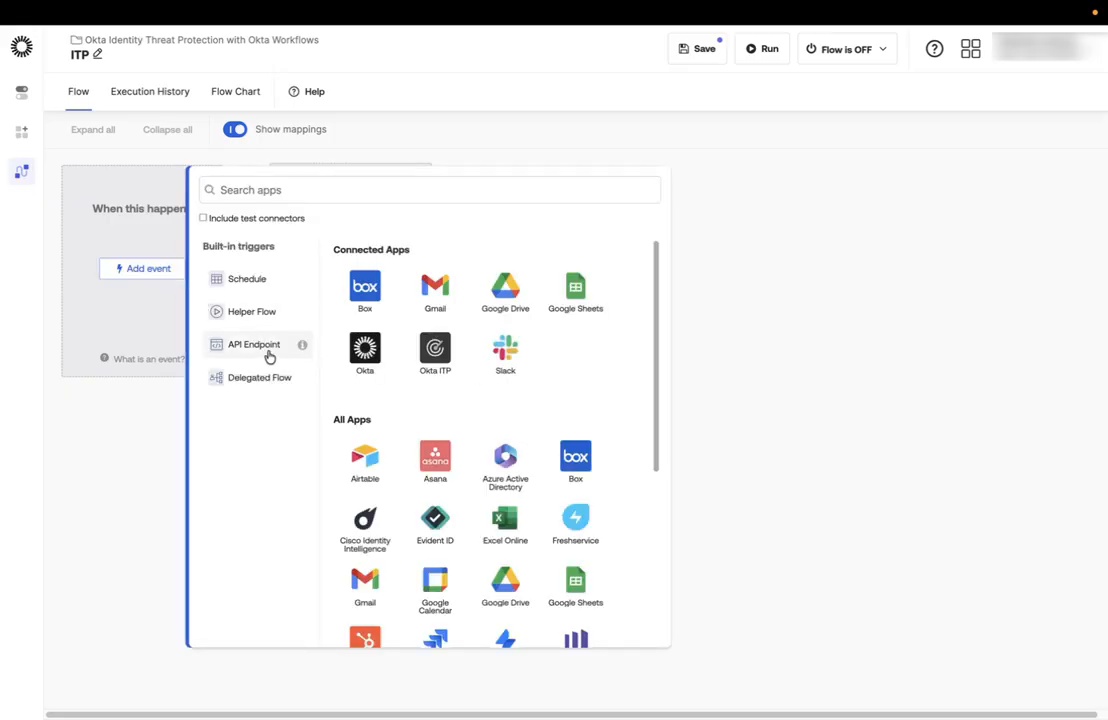
click(262, 348)
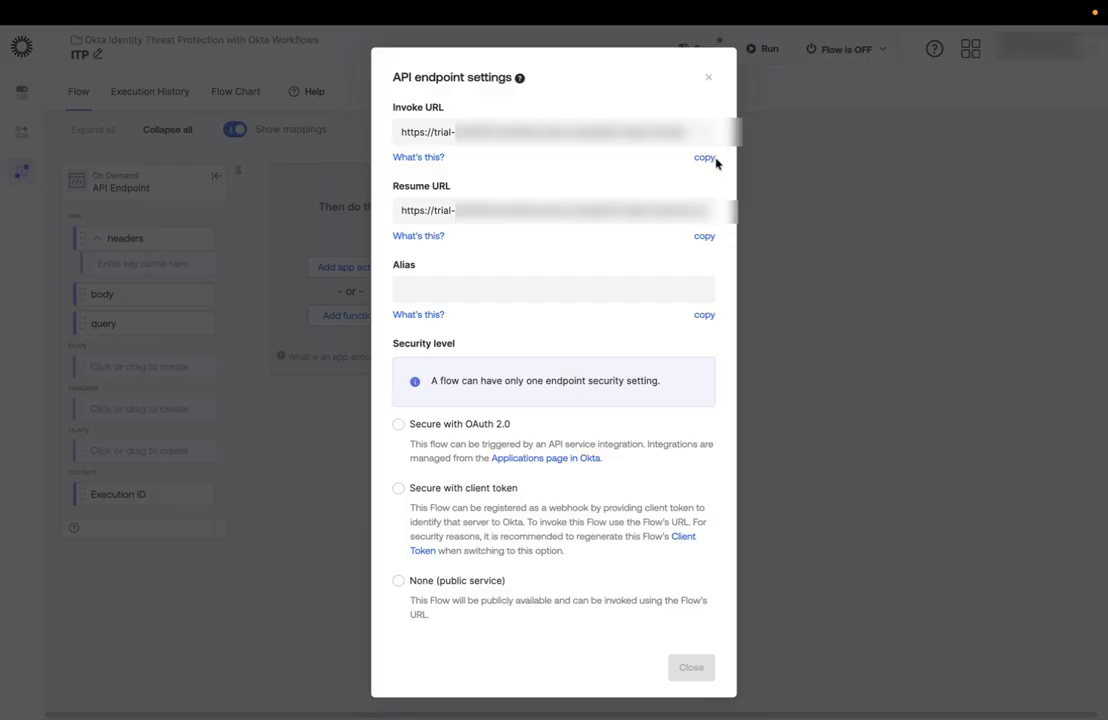
click(398, 489)
scroll(698, 620, down, 2)
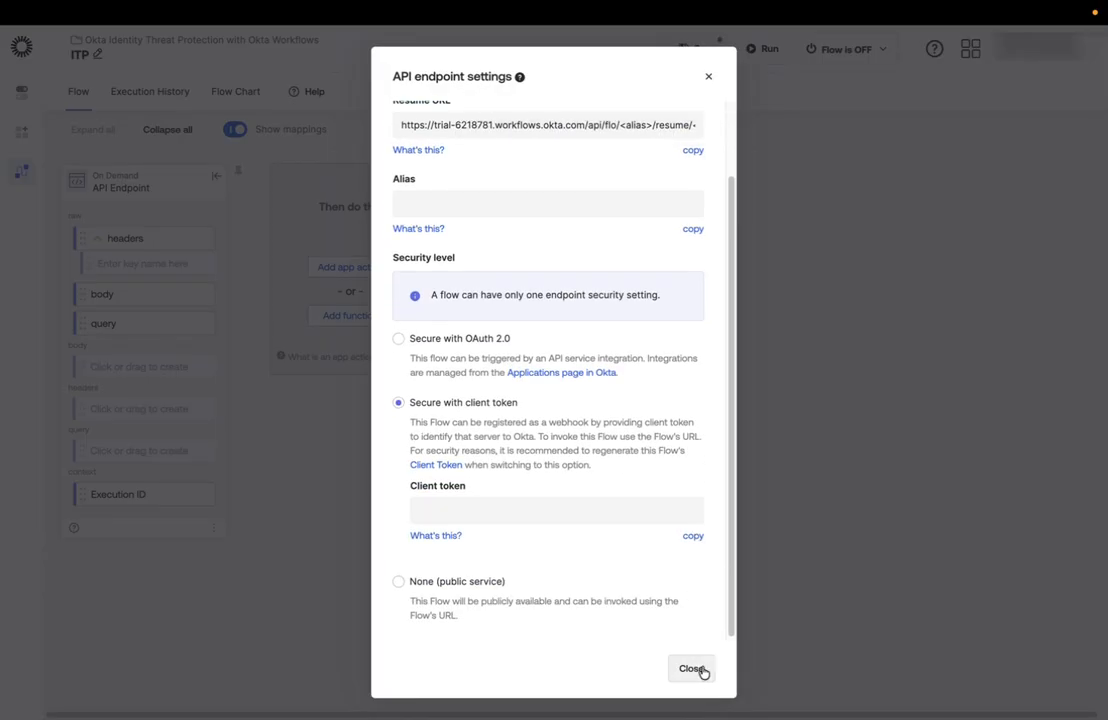
click(701, 671)
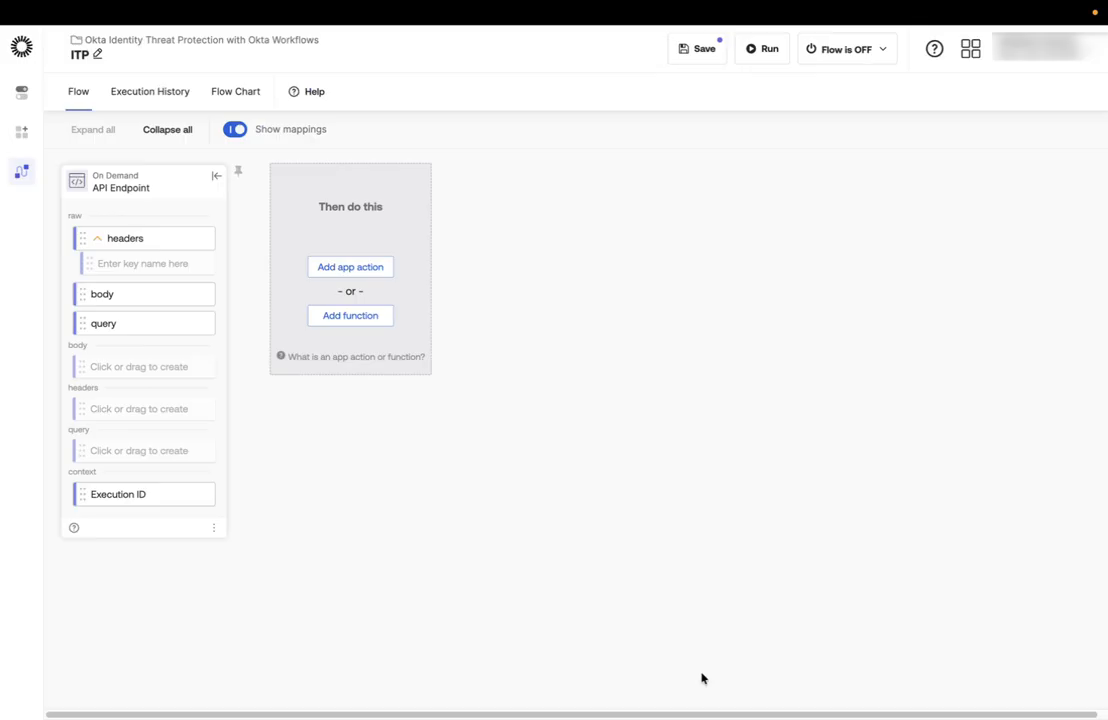
Add an Object Get function and map the endpoint's body into its object field, with path data.events.0.target.0.id.
click(341, 320)
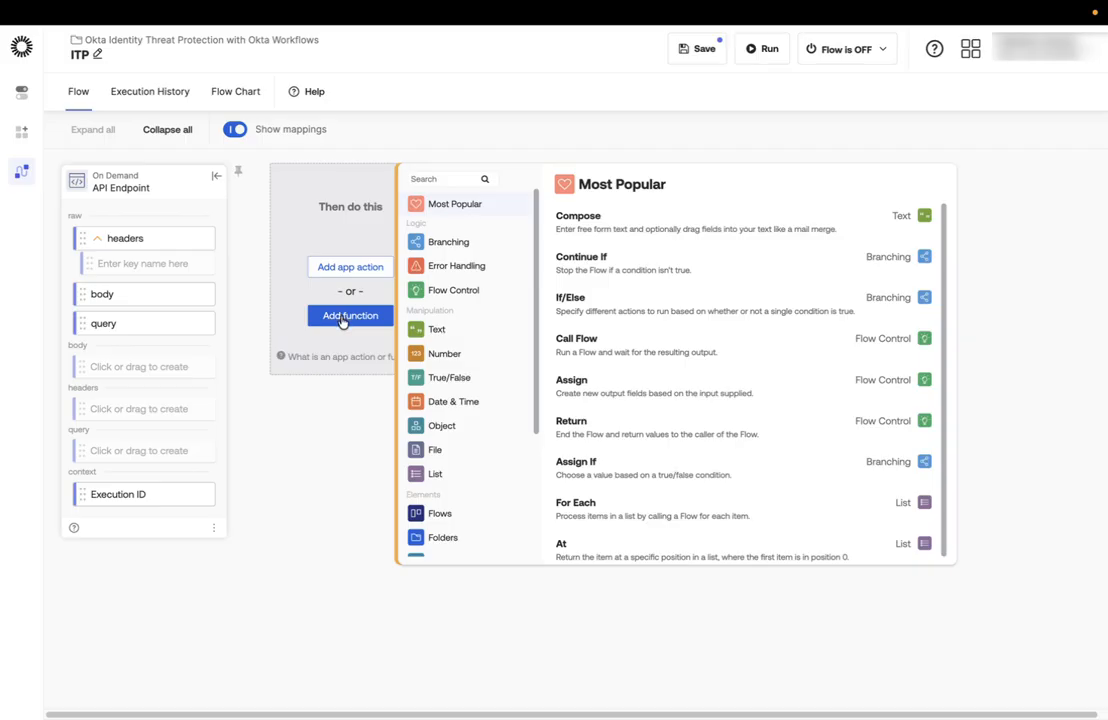
click(448, 426)
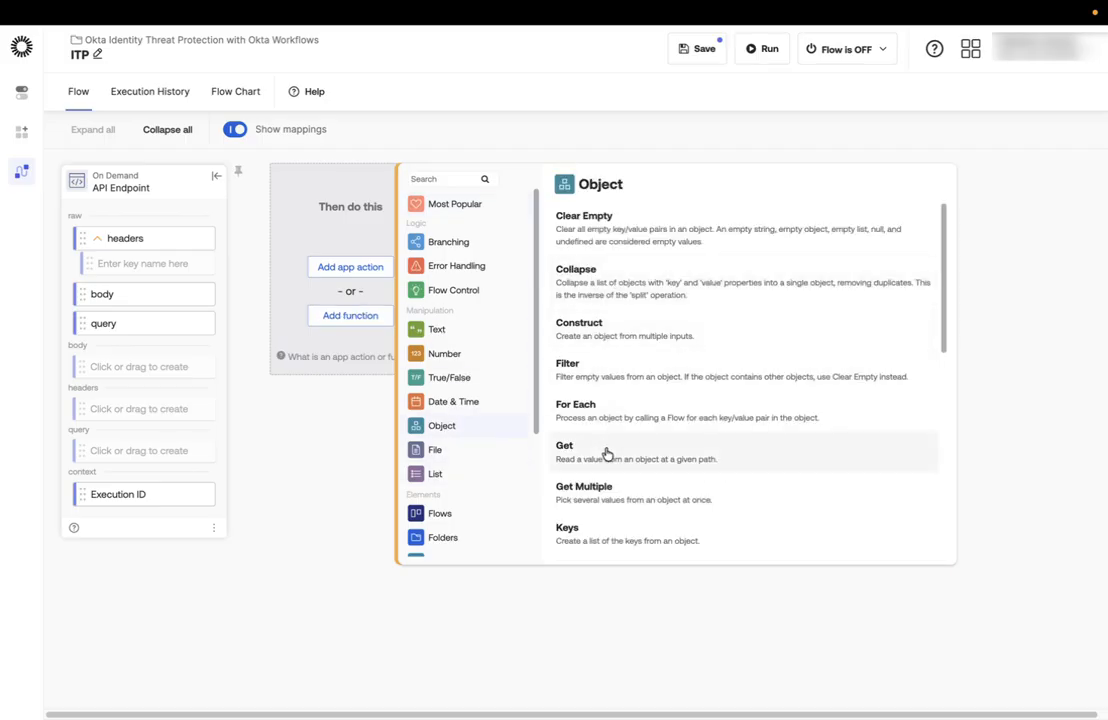
click(607, 453)
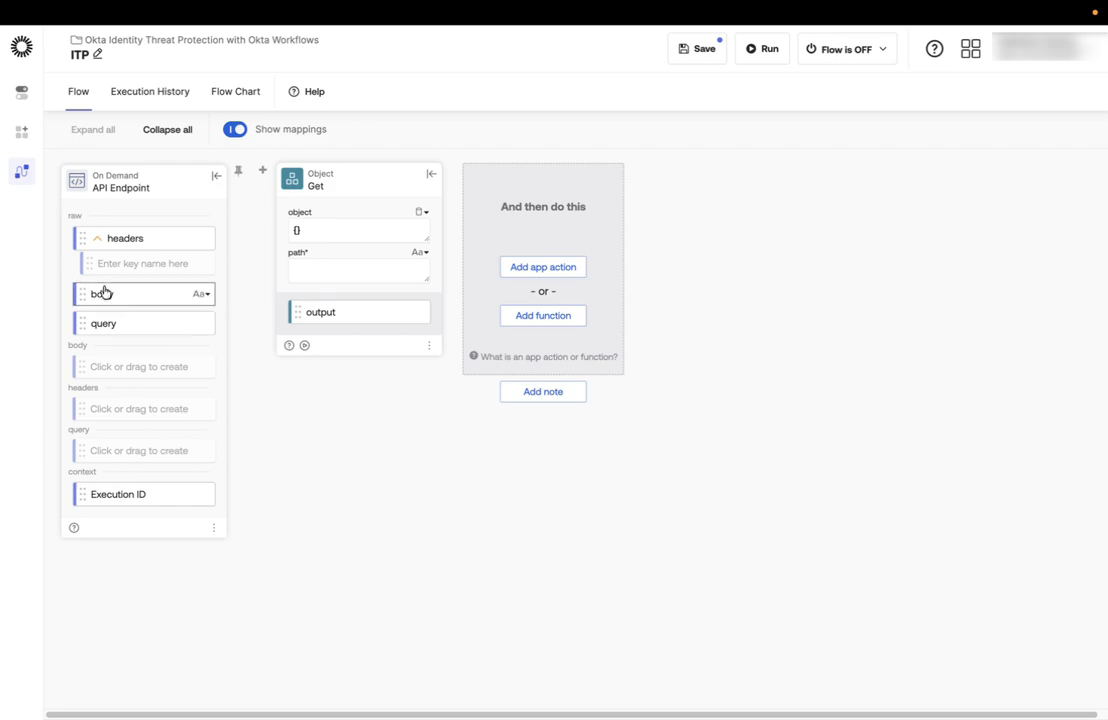
drag(99, 301, 320, 231)
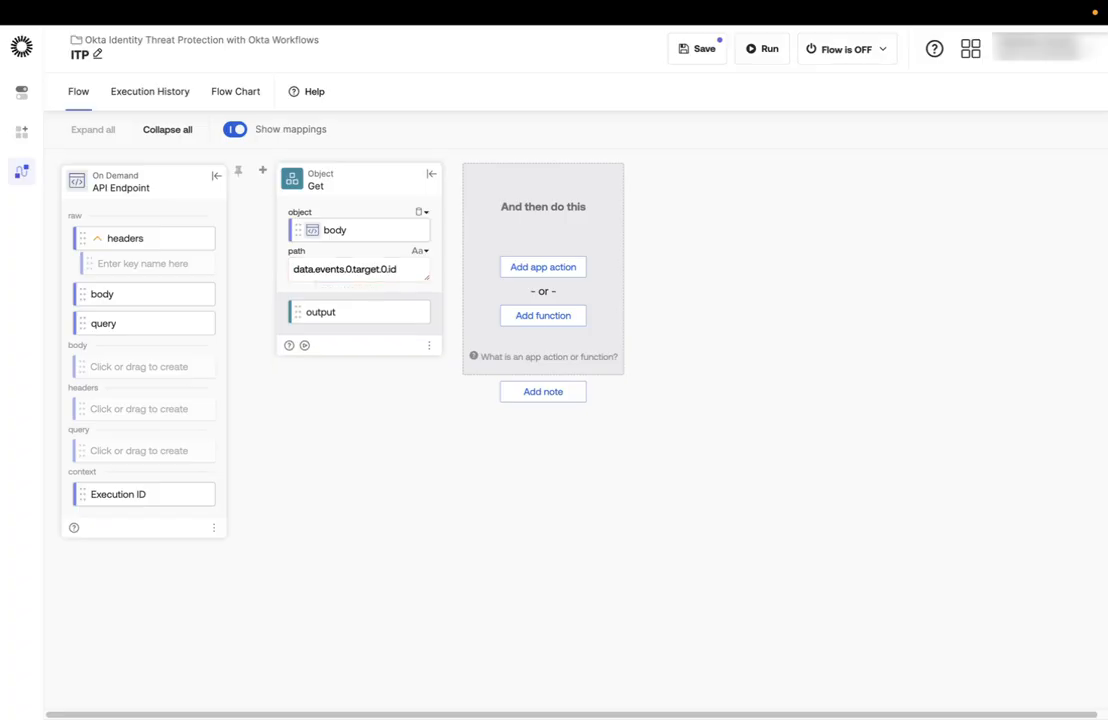
Add a Date & Time Now function after the Object Get card.
click(543, 316)
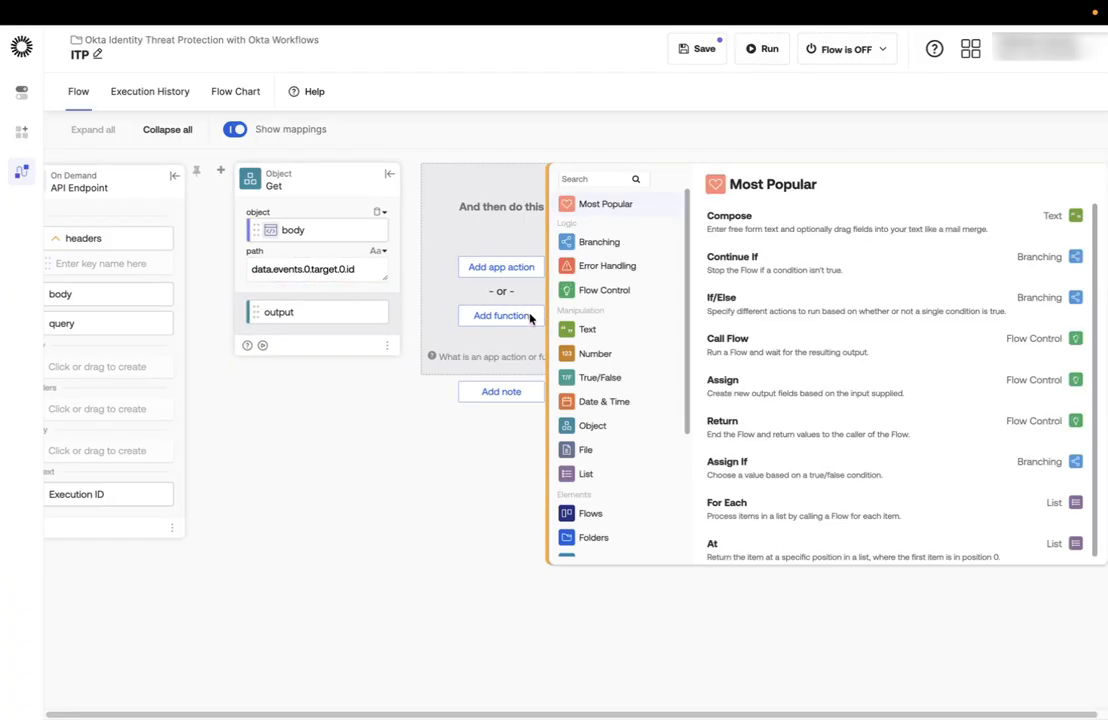
click(601, 404)
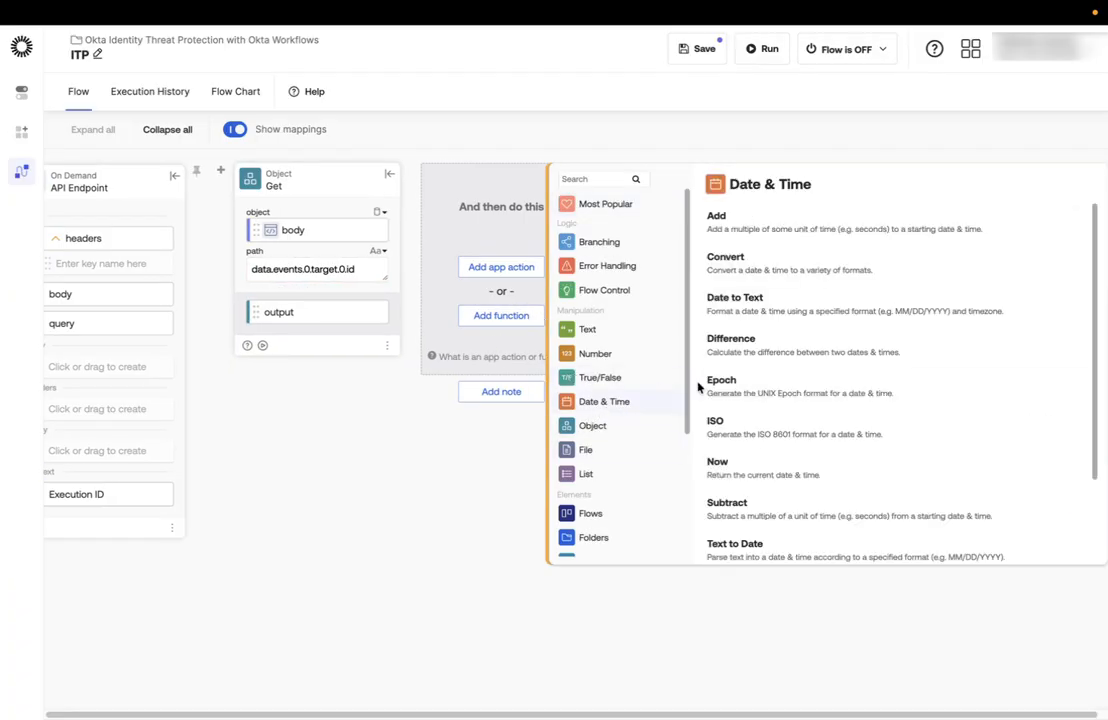
click(773, 469)
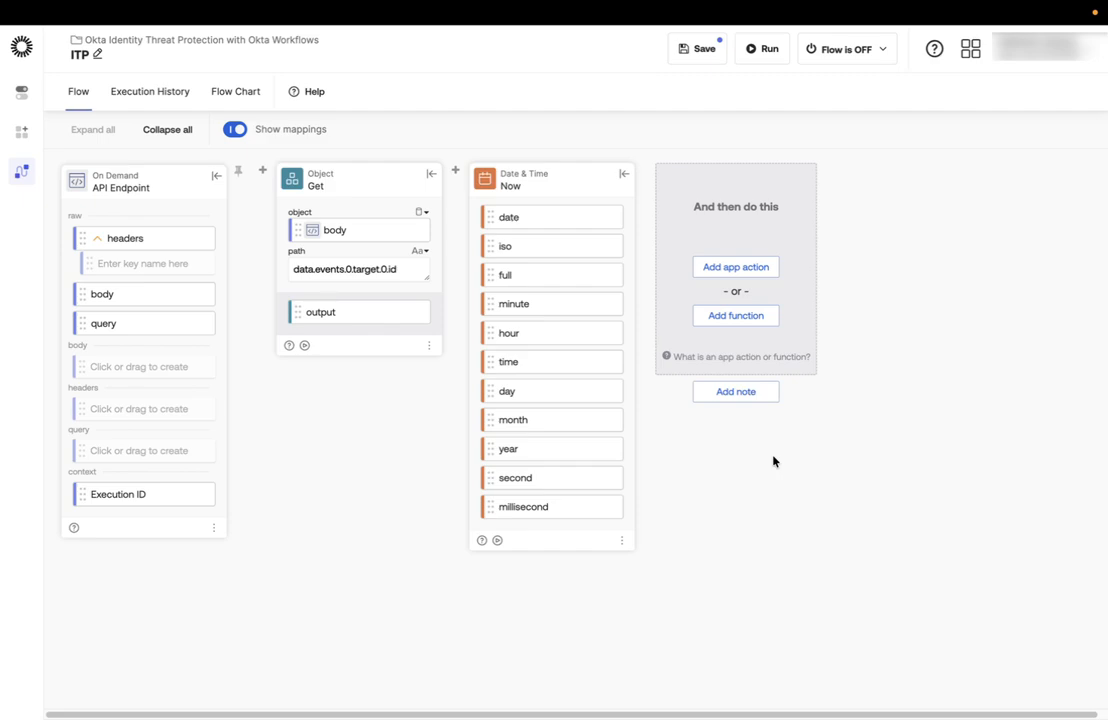
Add an Okta Clear User Sessions action, map the Get output to its user ID, and set Revoke oauthTokens to True.
click(762, 268)
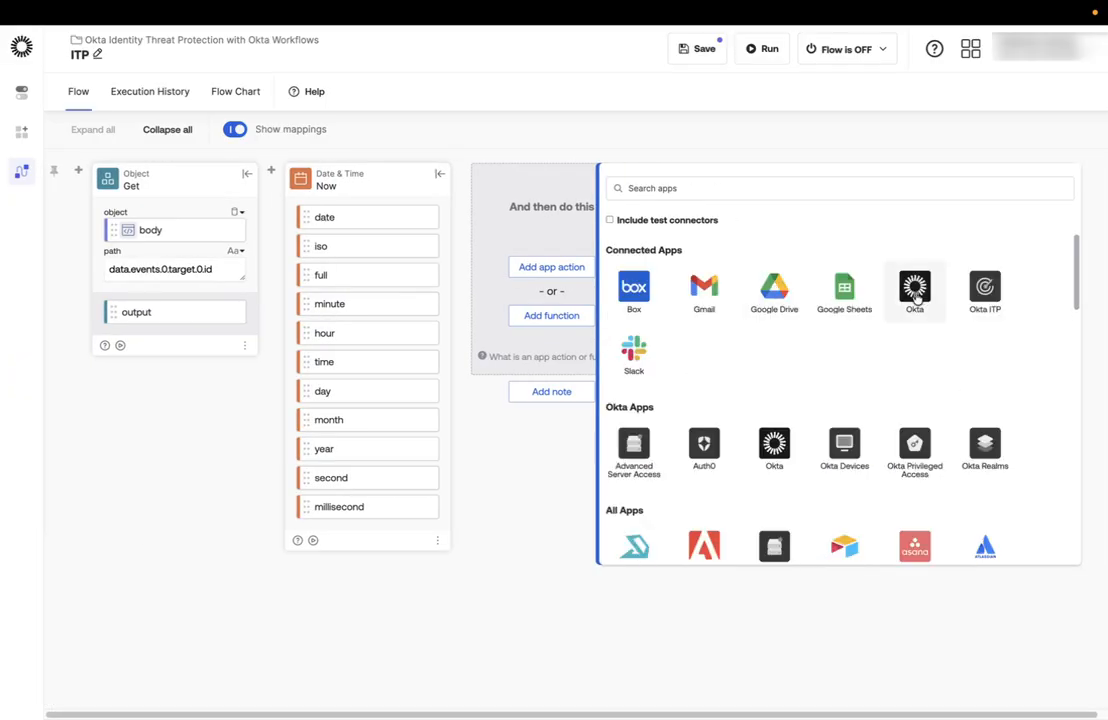
click(914, 290)
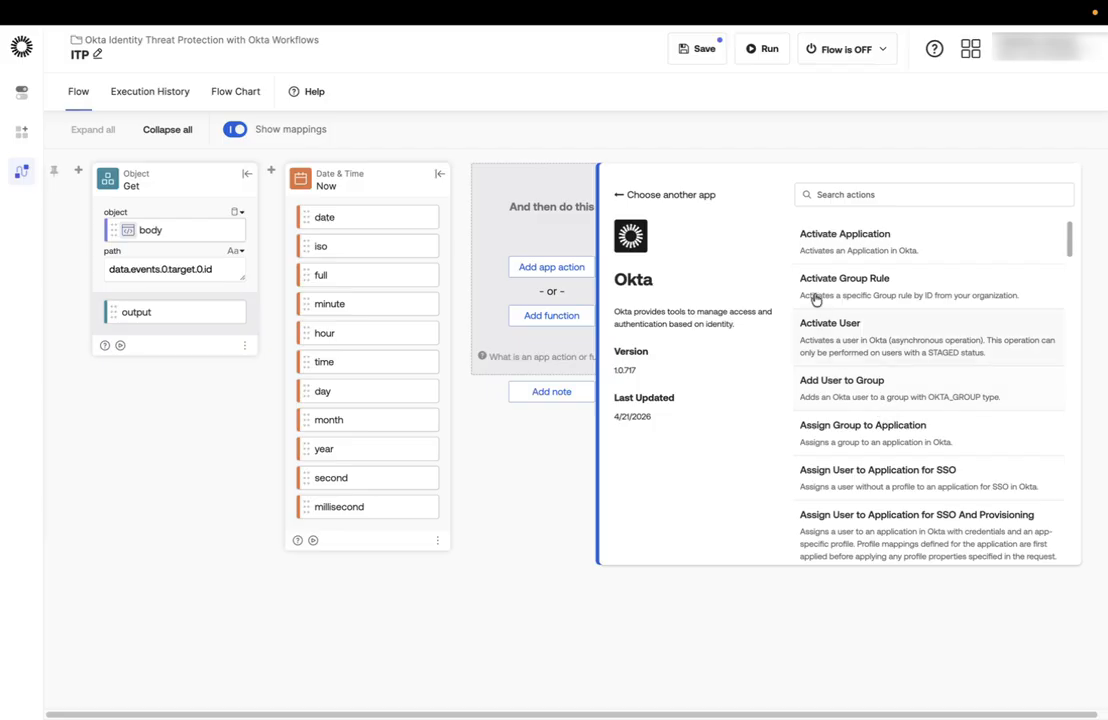
scroll(870, 353, down, 5)
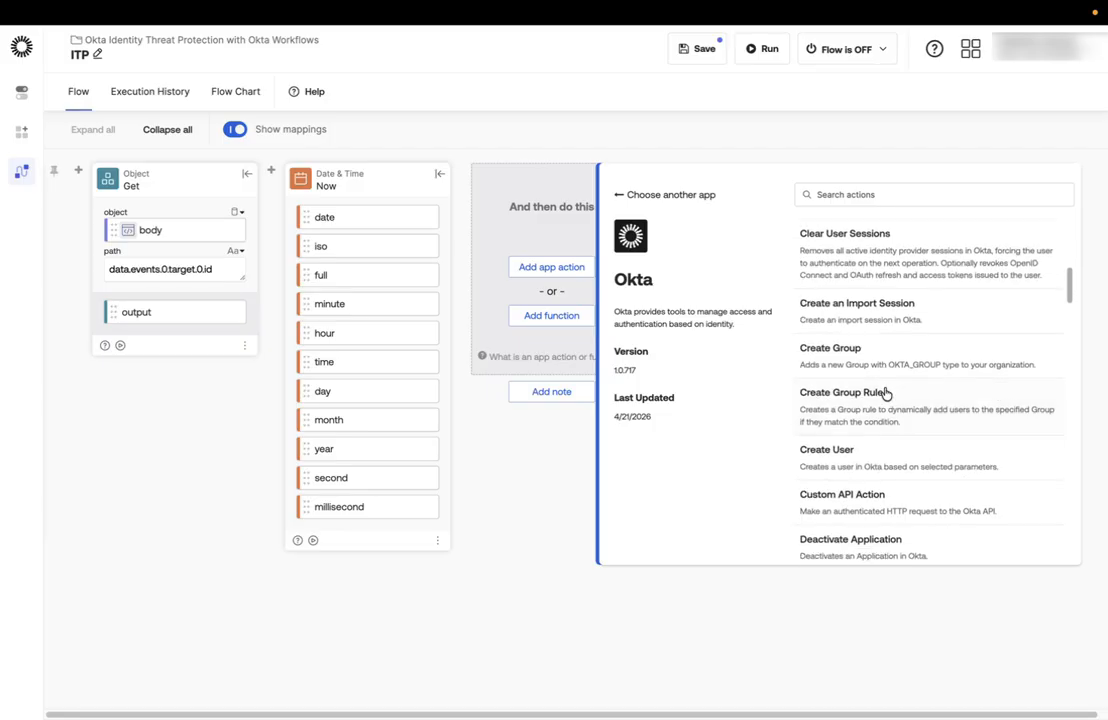
click(870, 275)
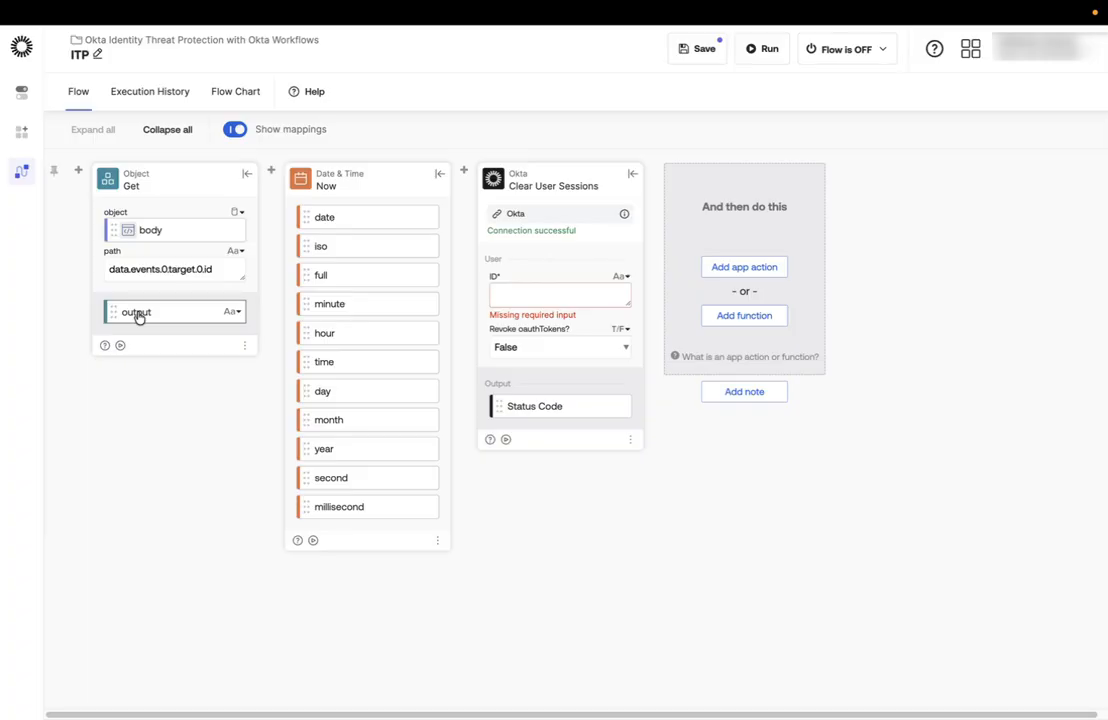
drag(138, 314, 519, 299)
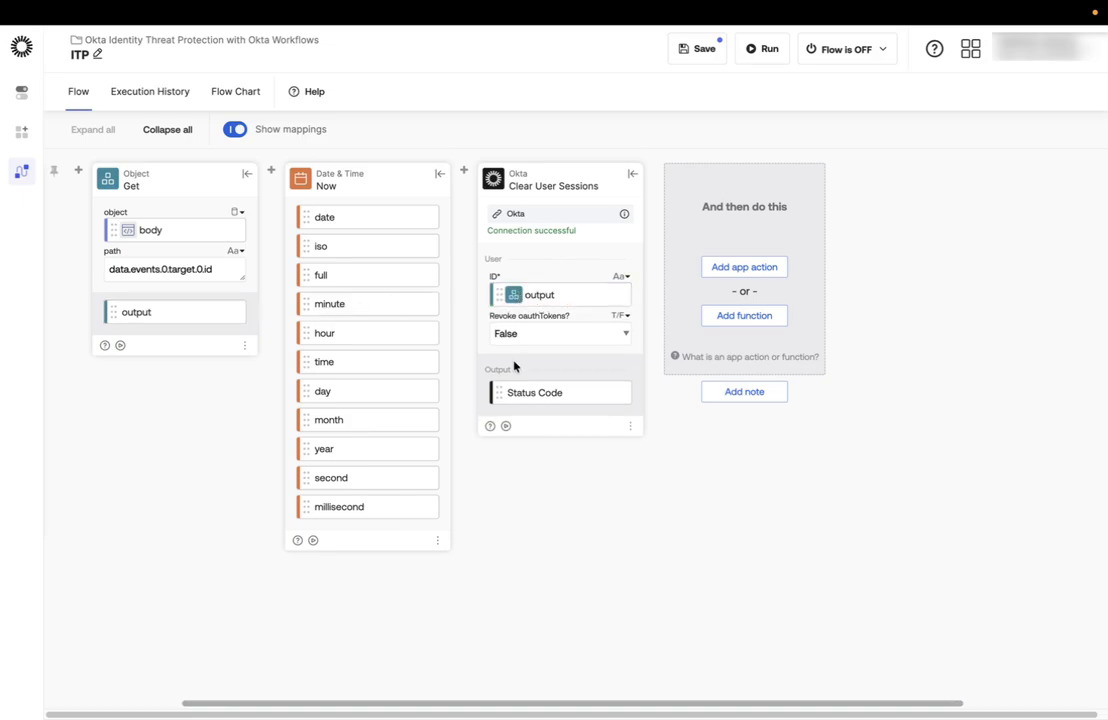
click(529, 341)
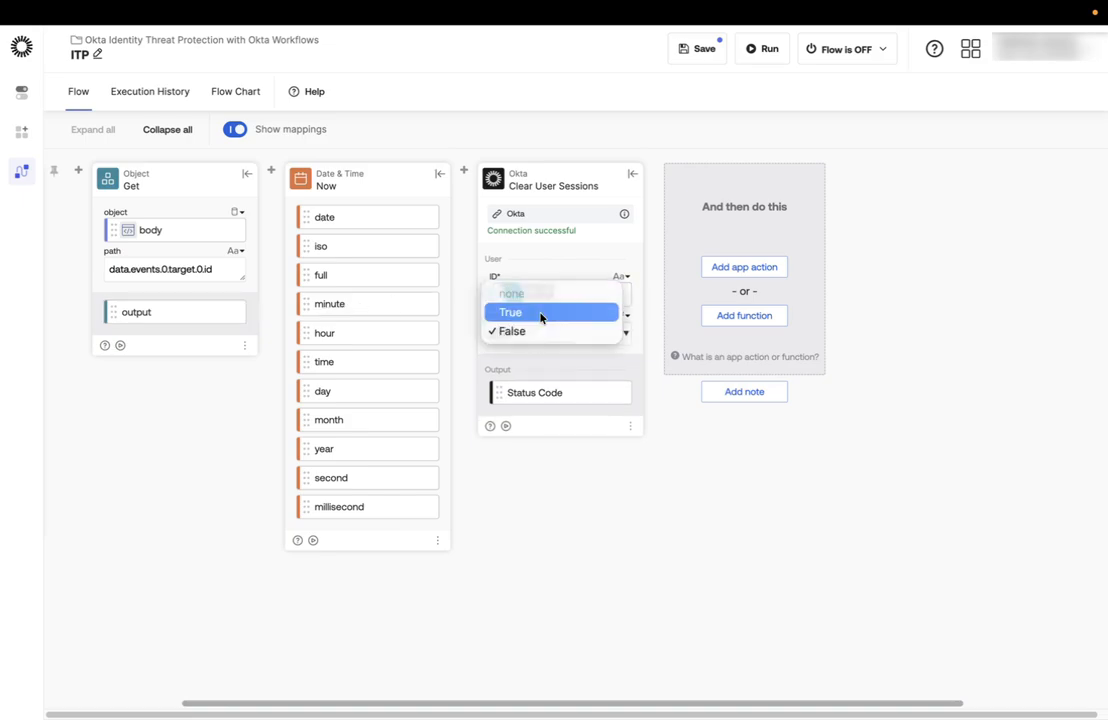
click(541, 314)
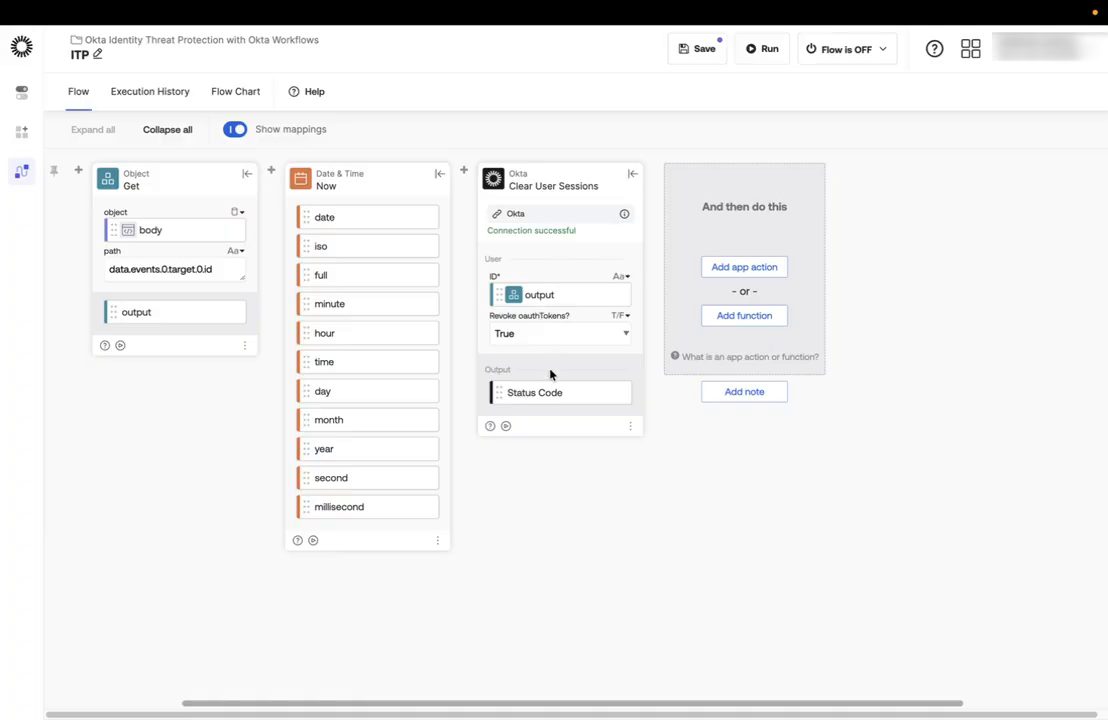
Add a Tables Create Row function and start a new table in the Okta Identity Threat Protection folder.
click(715, 318)
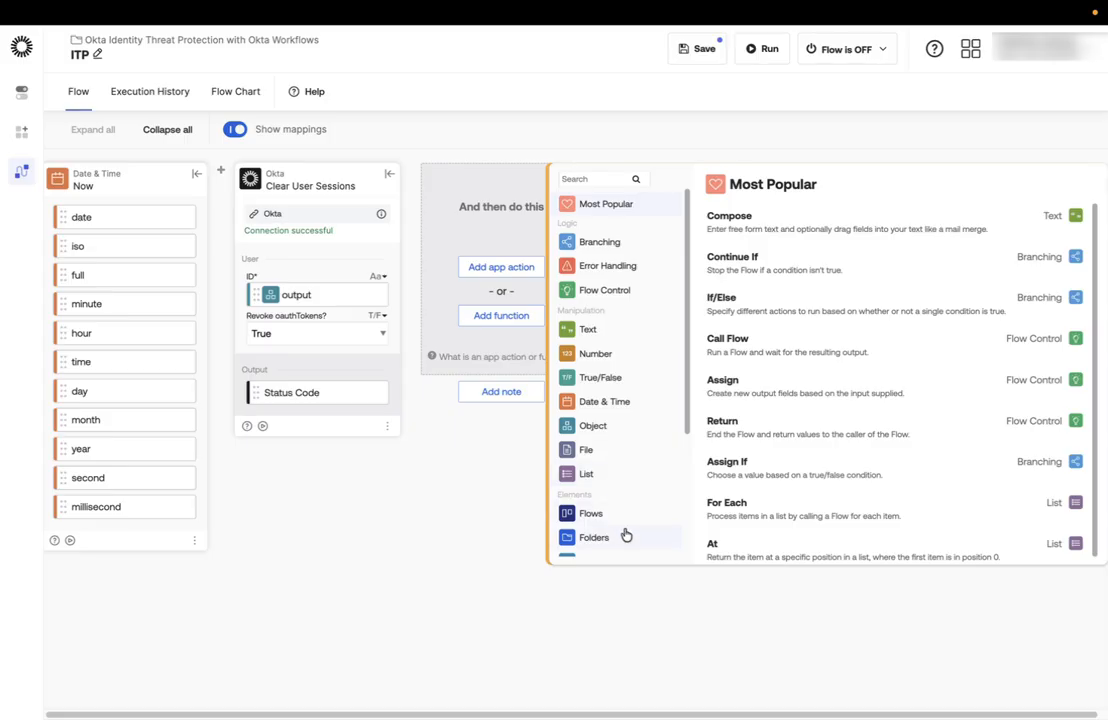
scroll(620, 500, down, 3)
click(604, 475)
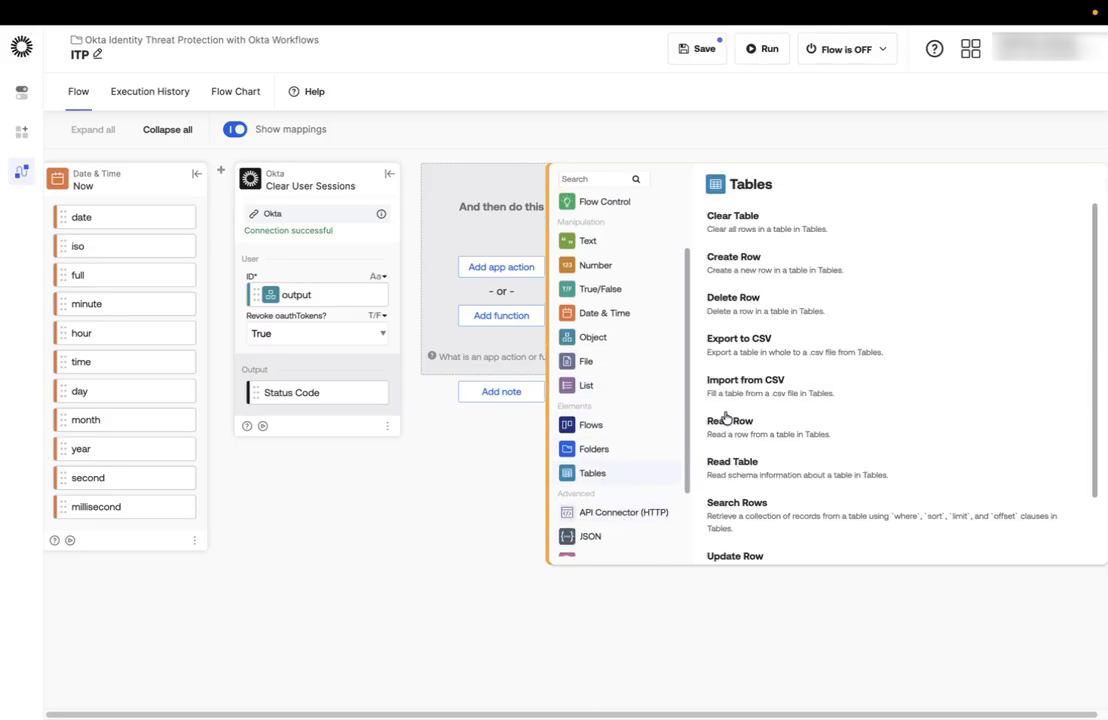
click(763, 262)
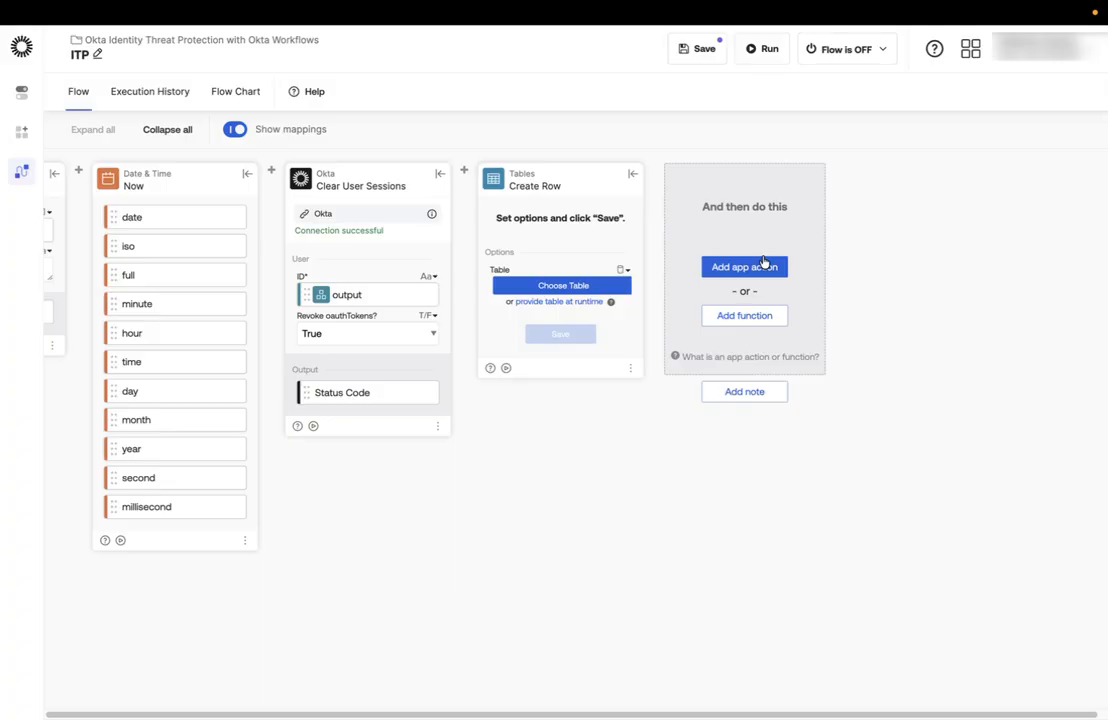
click(559, 288)
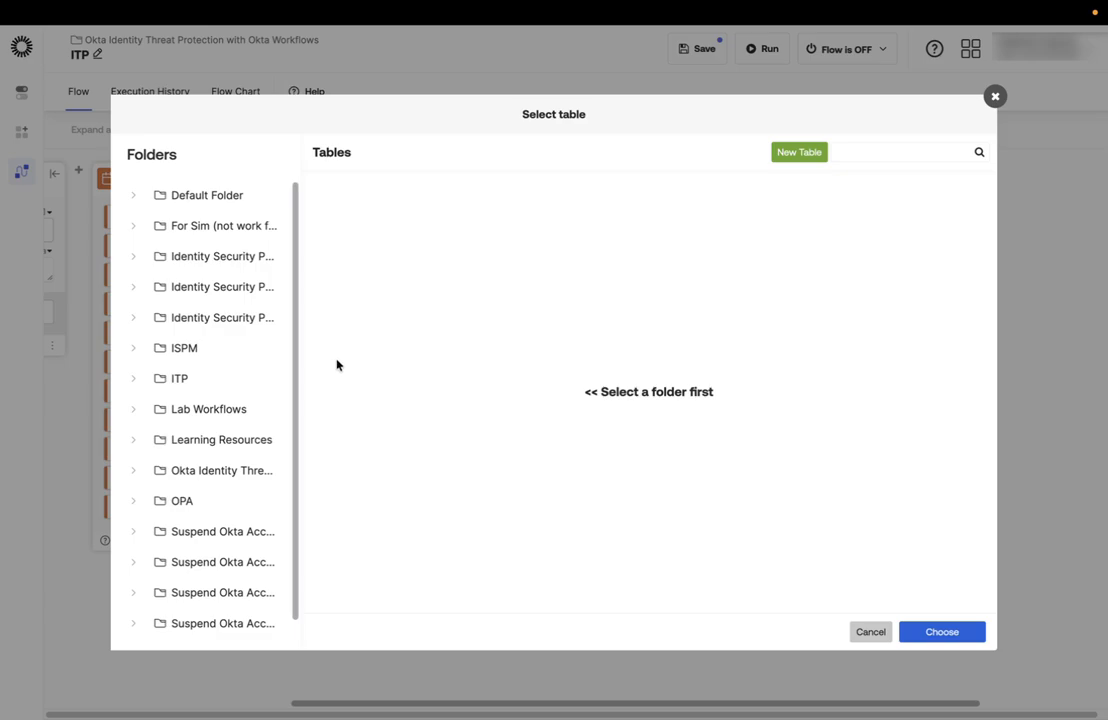
click(249, 481)
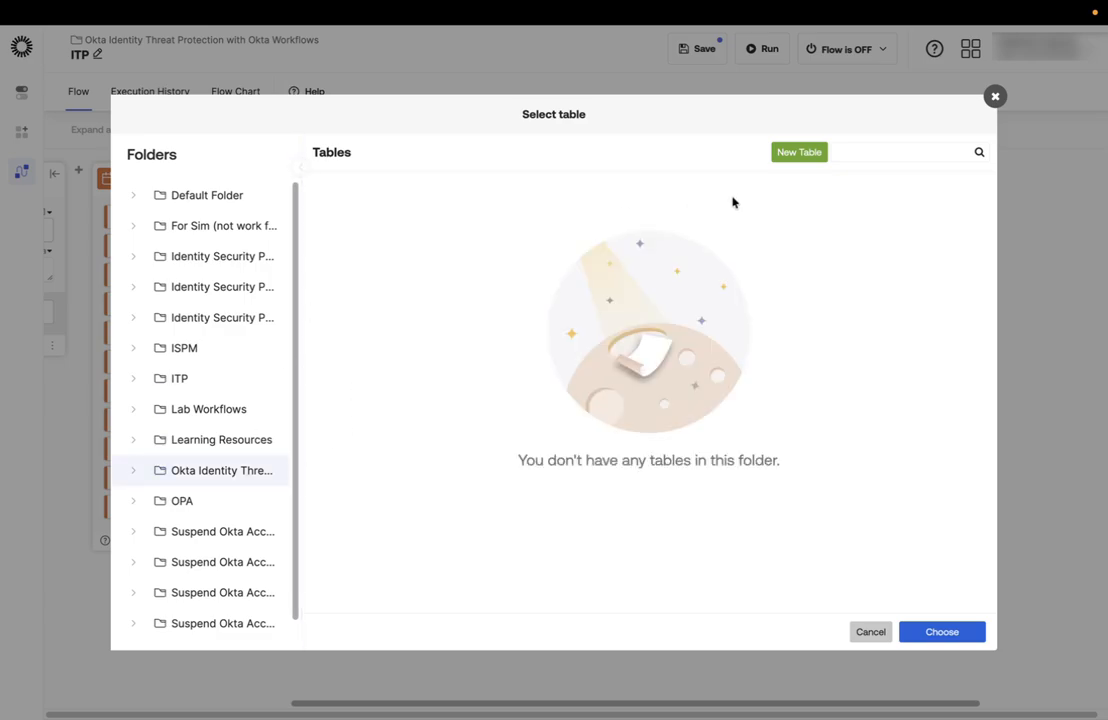
click(799, 152)
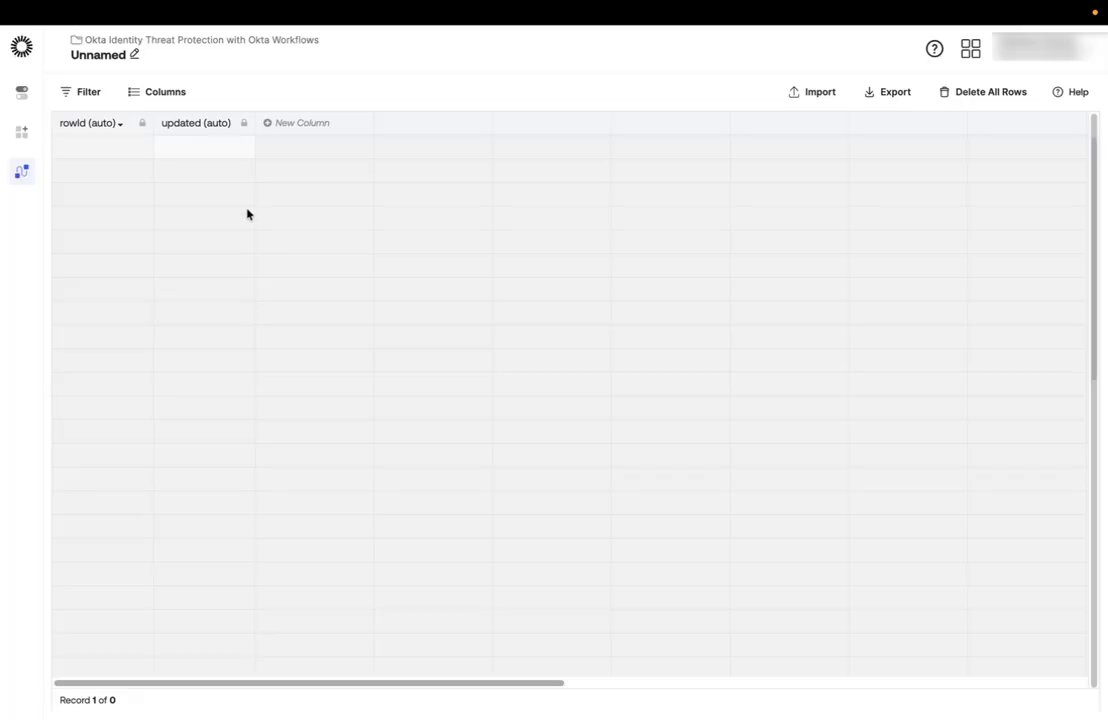
Rename the new table ITP_table.
click(136, 58)
click(434, 333)
text(ITP)
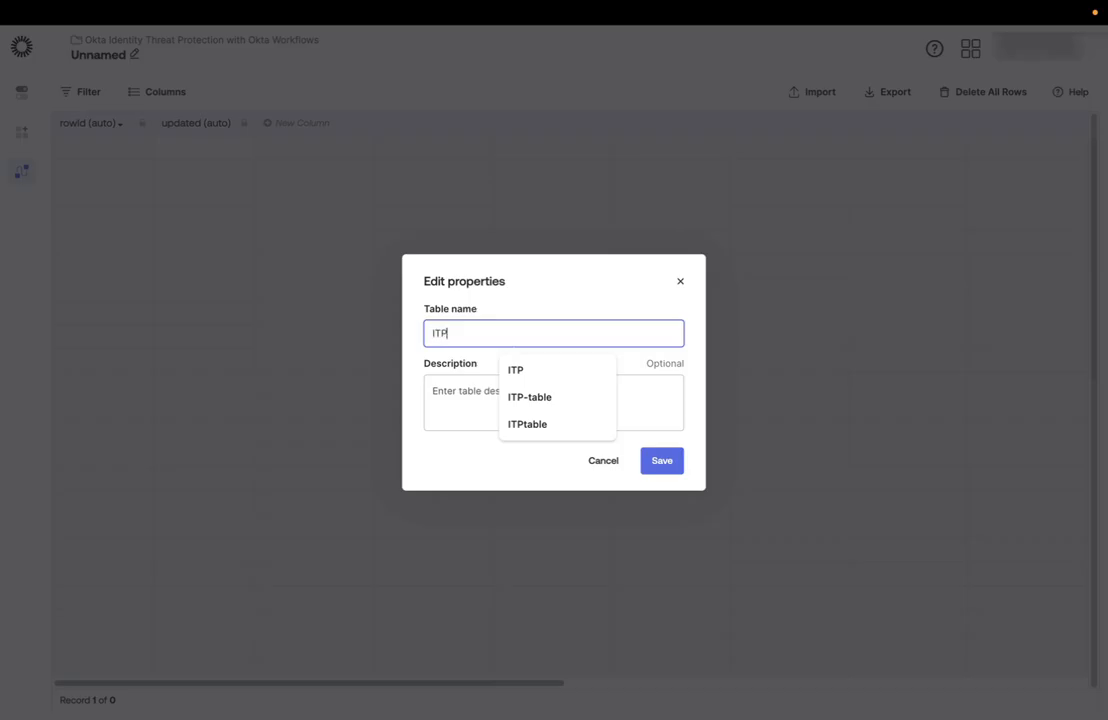
text(_table)
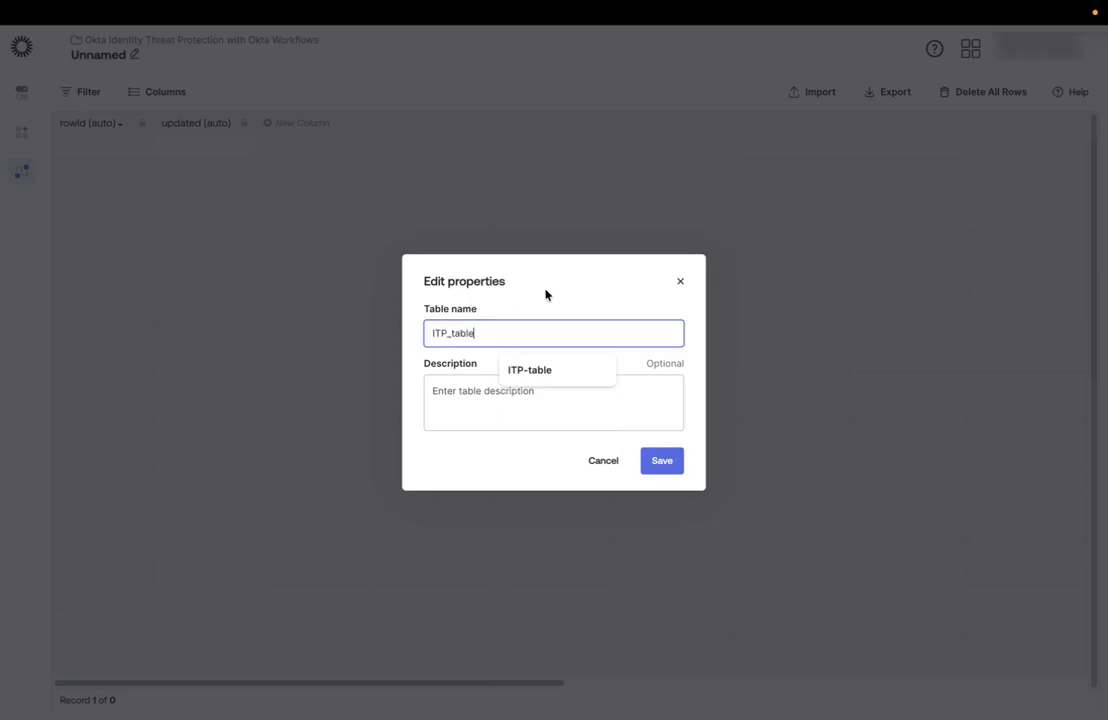
click(666, 464)
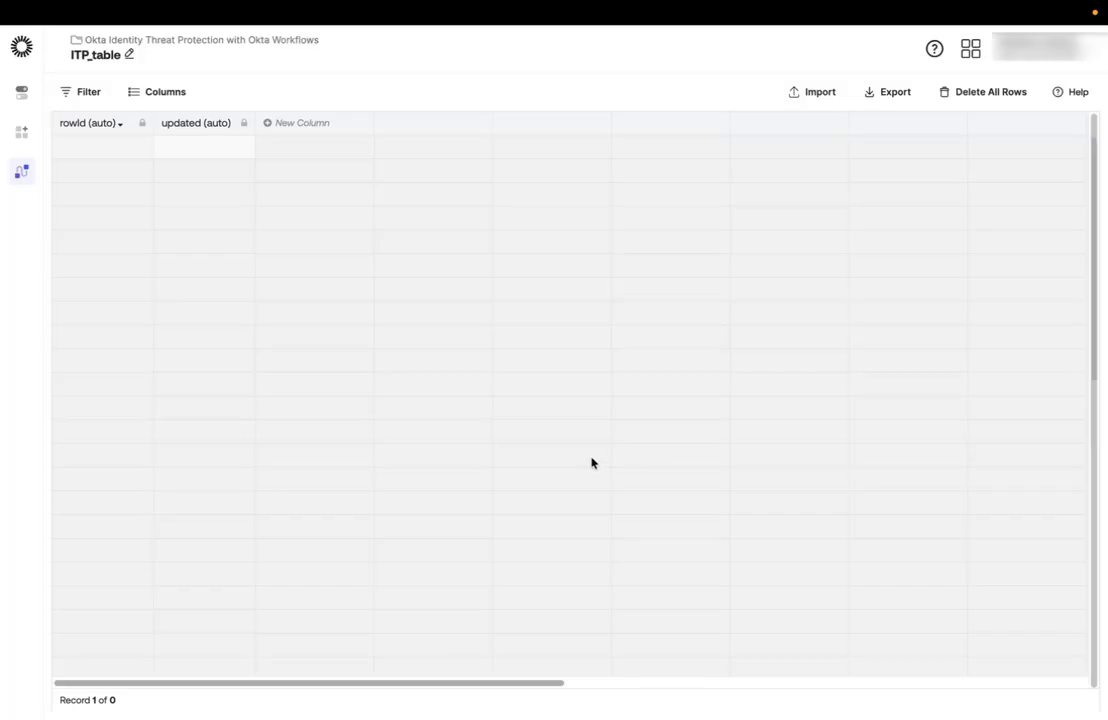
Add two text columns to the table, named User ID and Date.
click(307, 134)
text(User ID)
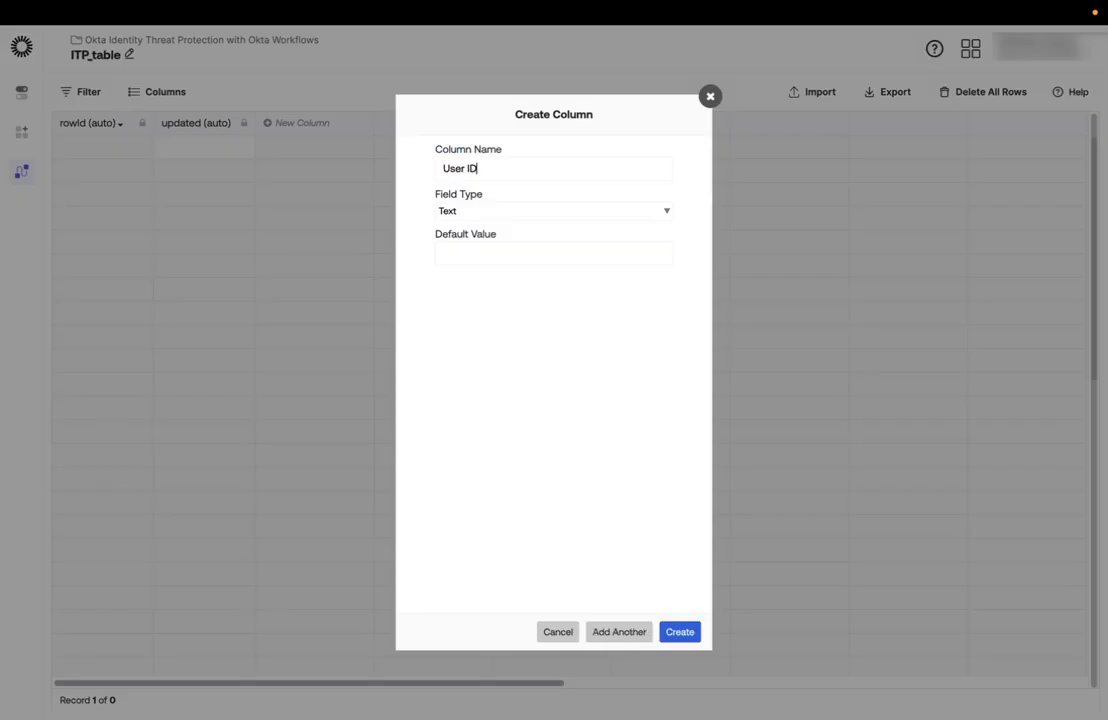
click(670, 631)
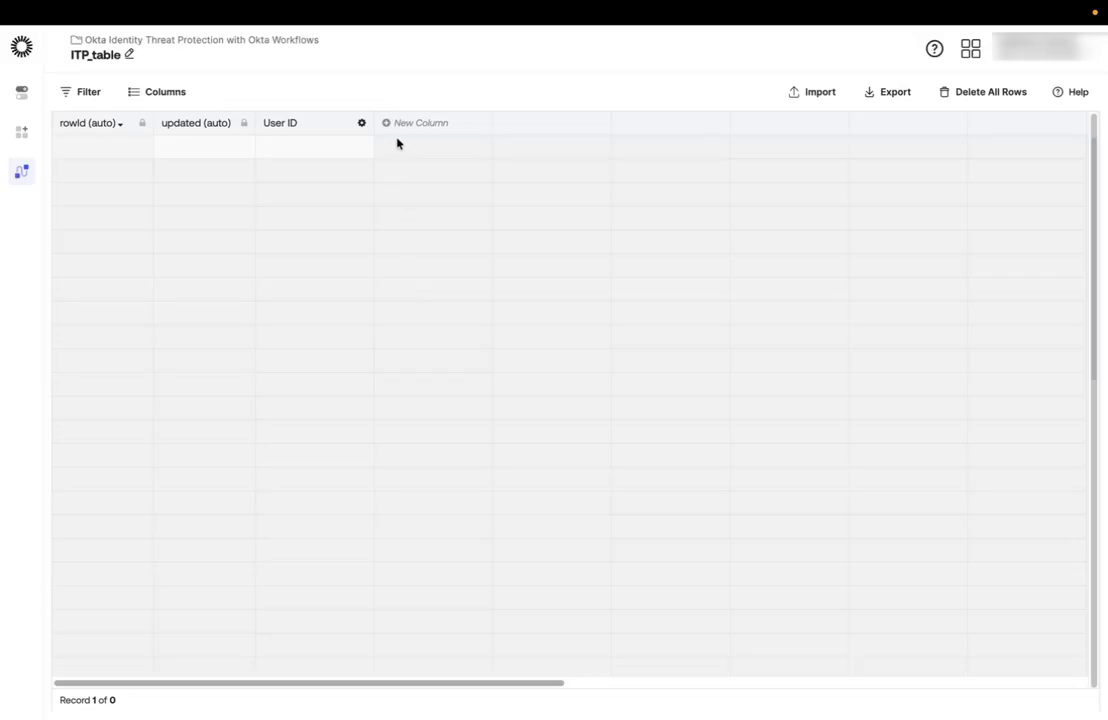
click(402, 123)
text(Date)
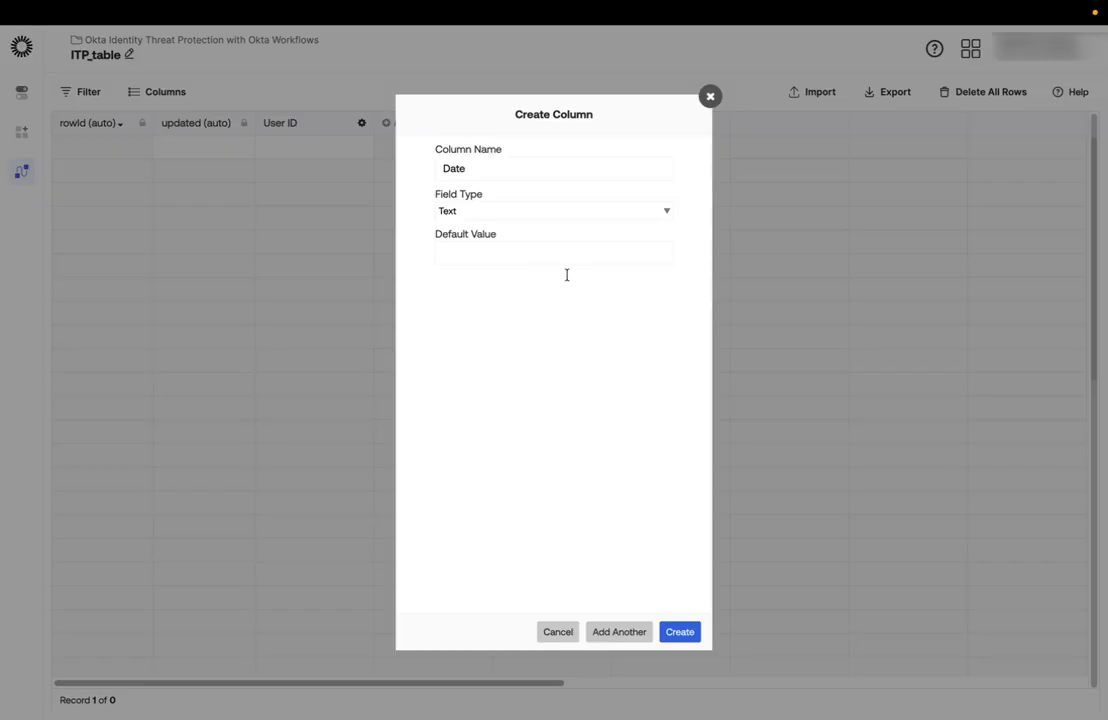
click(683, 639)
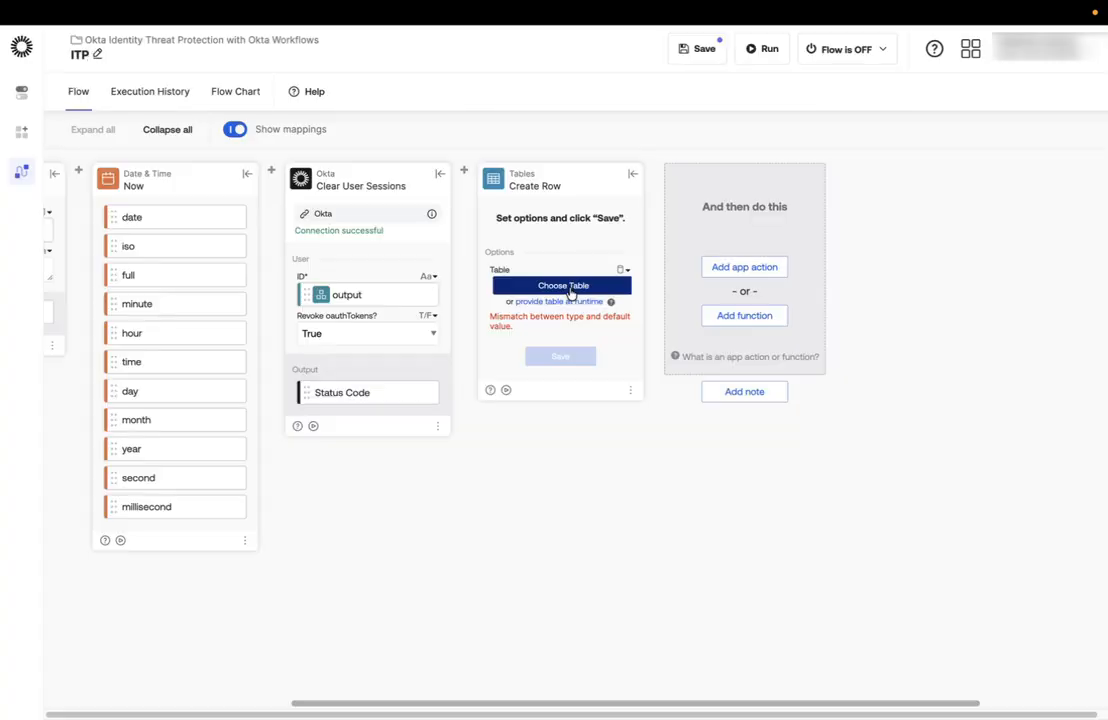
Choose ITP_table from the Okta Identity Threat Protection folder for the Create Row card and save its User ID and Date fields.
click(569, 288)
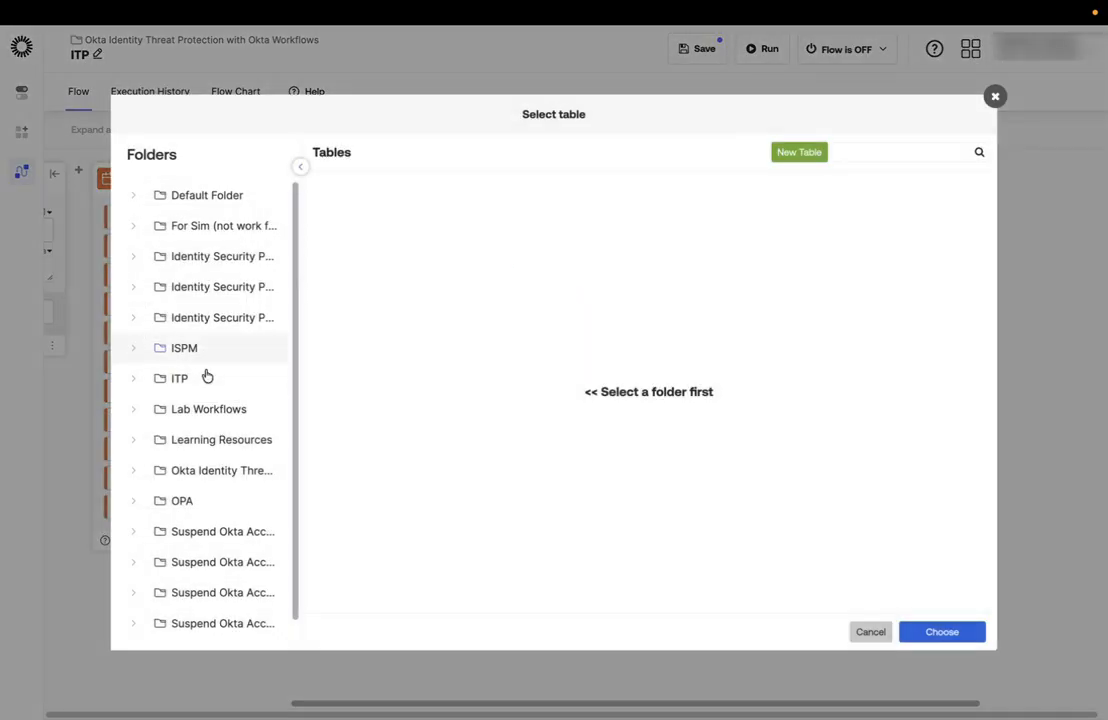
click(220, 469)
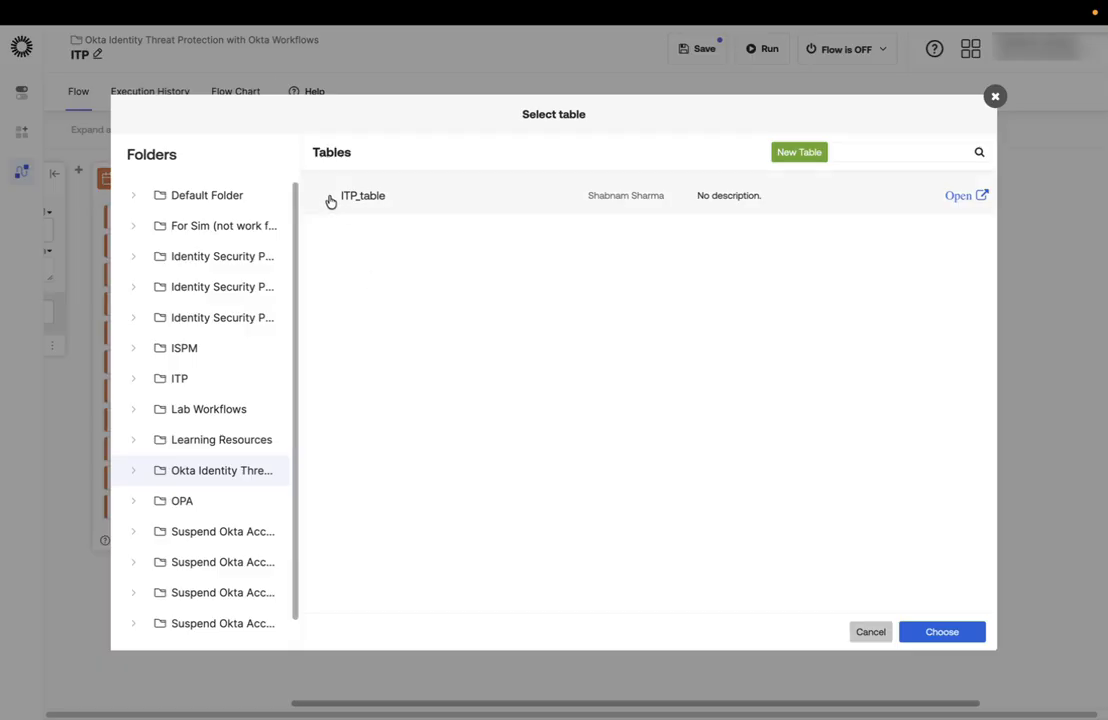
click(321, 196)
click(962, 632)
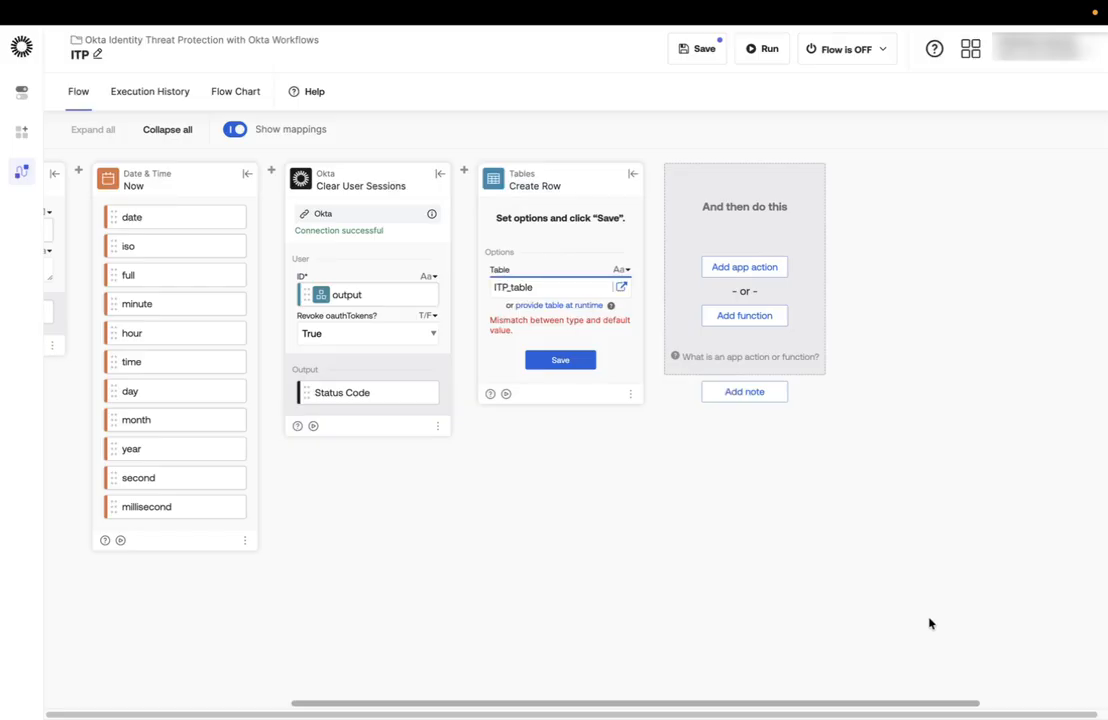
click(565, 362)
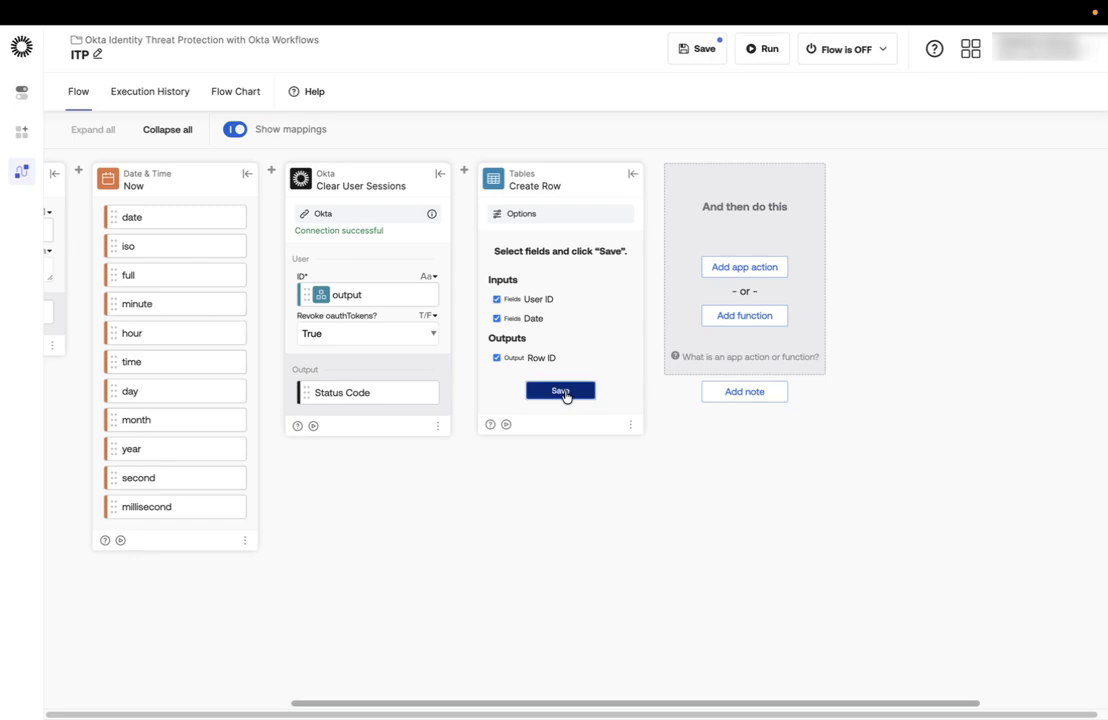
click(563, 391)
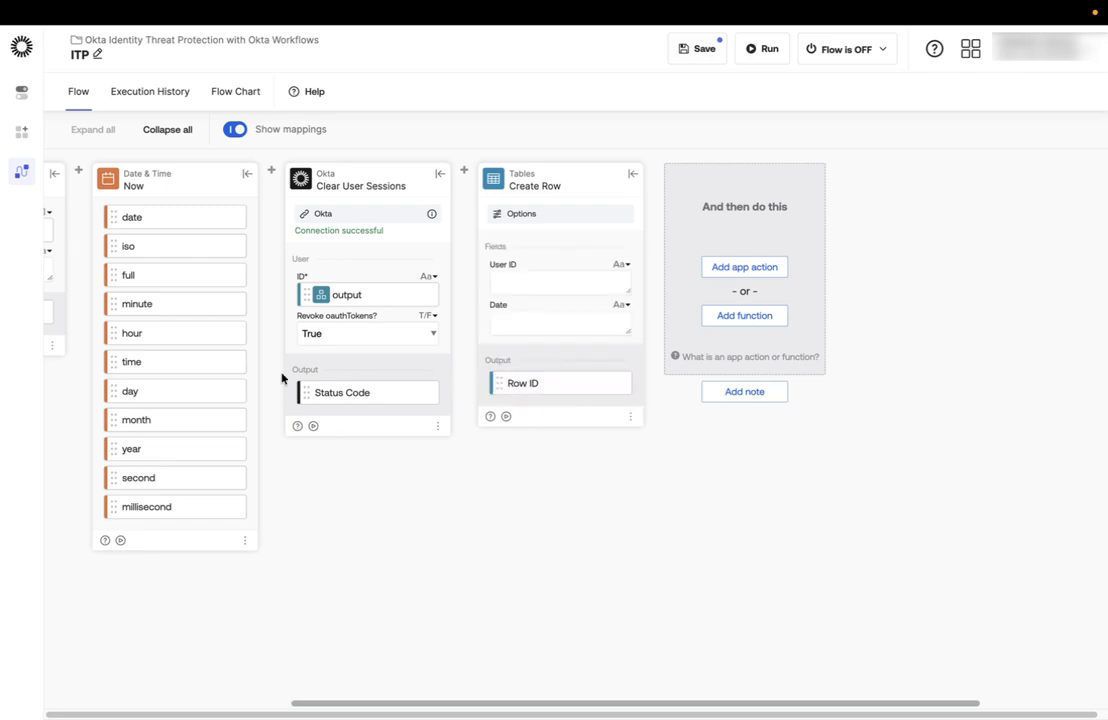
Map the Get output to User ID and the Now date to Date, then save the flow.
drag(320, 294, 512, 281)
drag(134, 219, 525, 321)
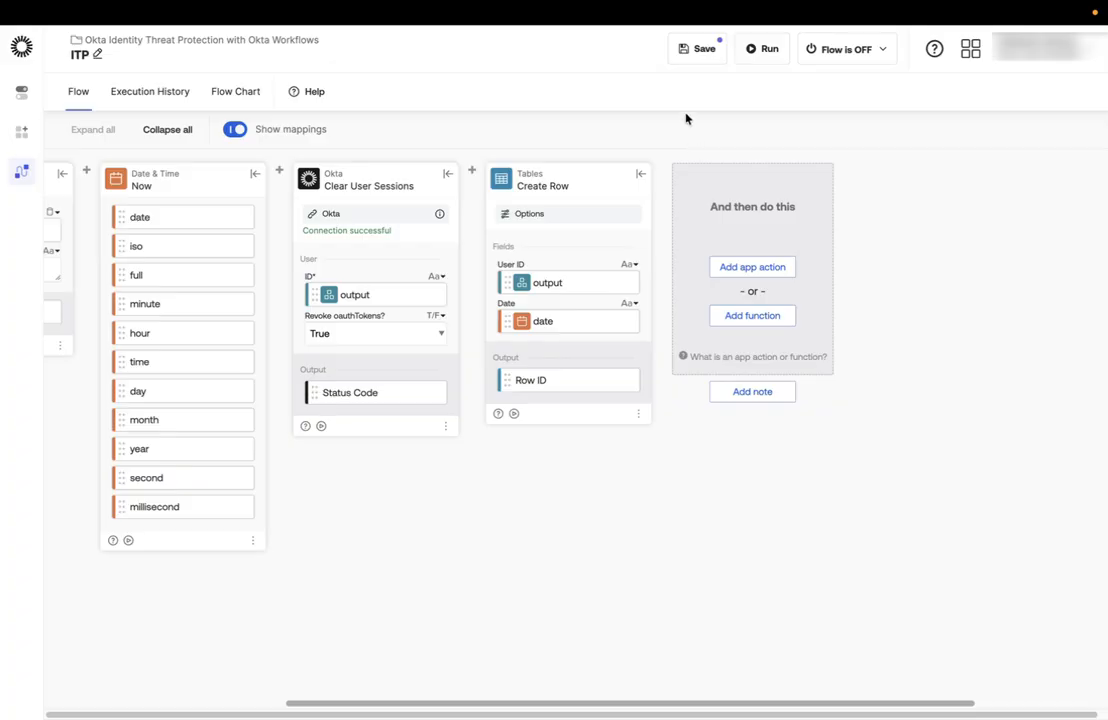
click(704, 50)
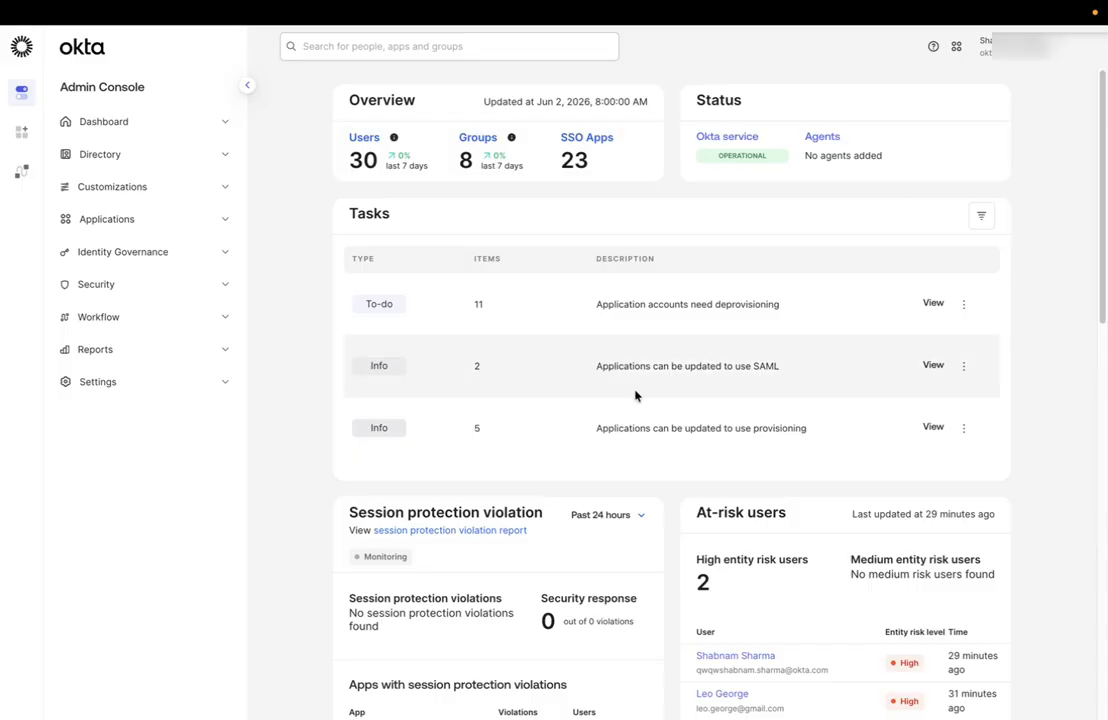
In the Admin Console's Event Hooks, start creating a new event hook named ITP-test.
click(181, 327)
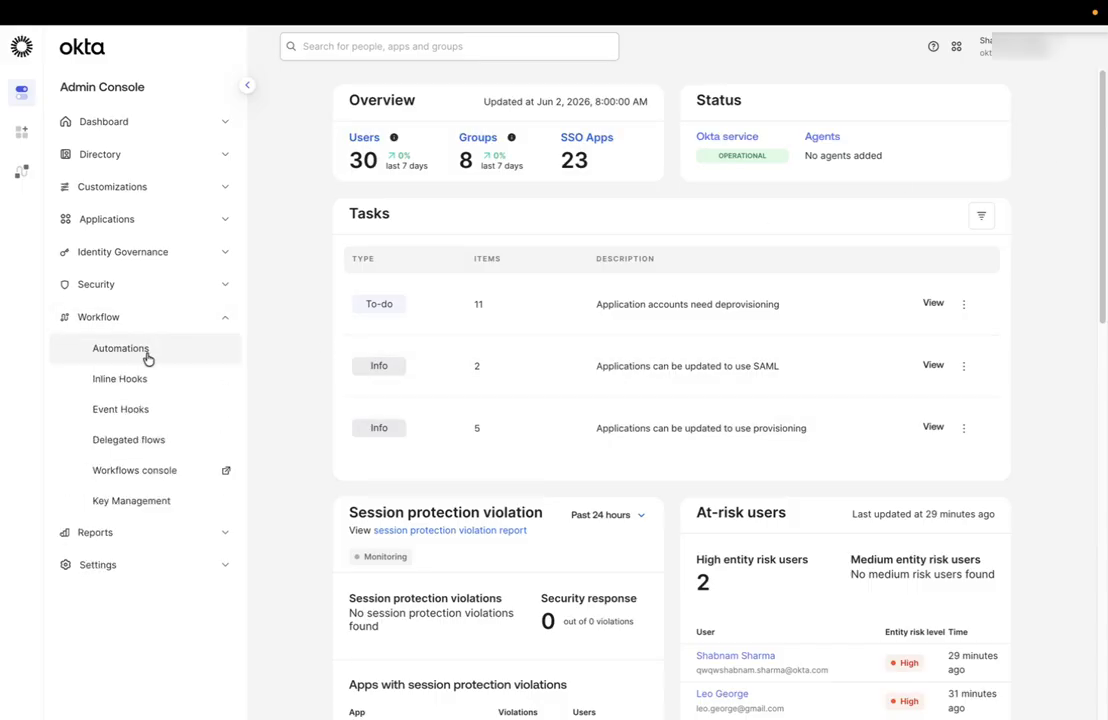
click(162, 416)
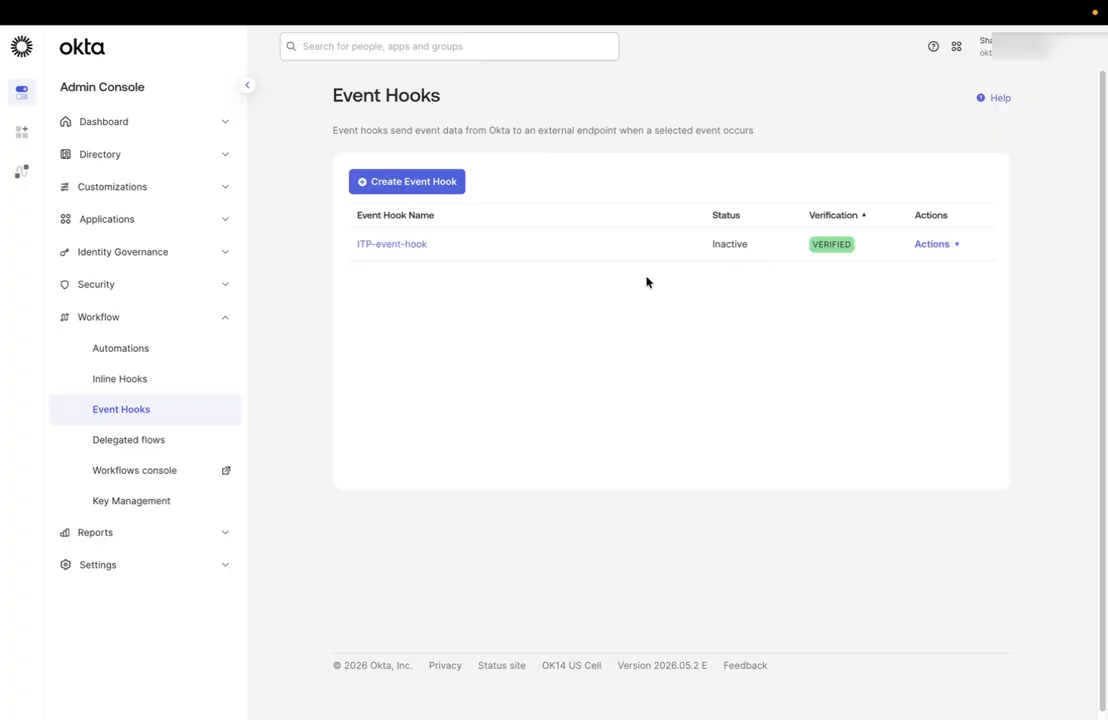
click(409, 192)
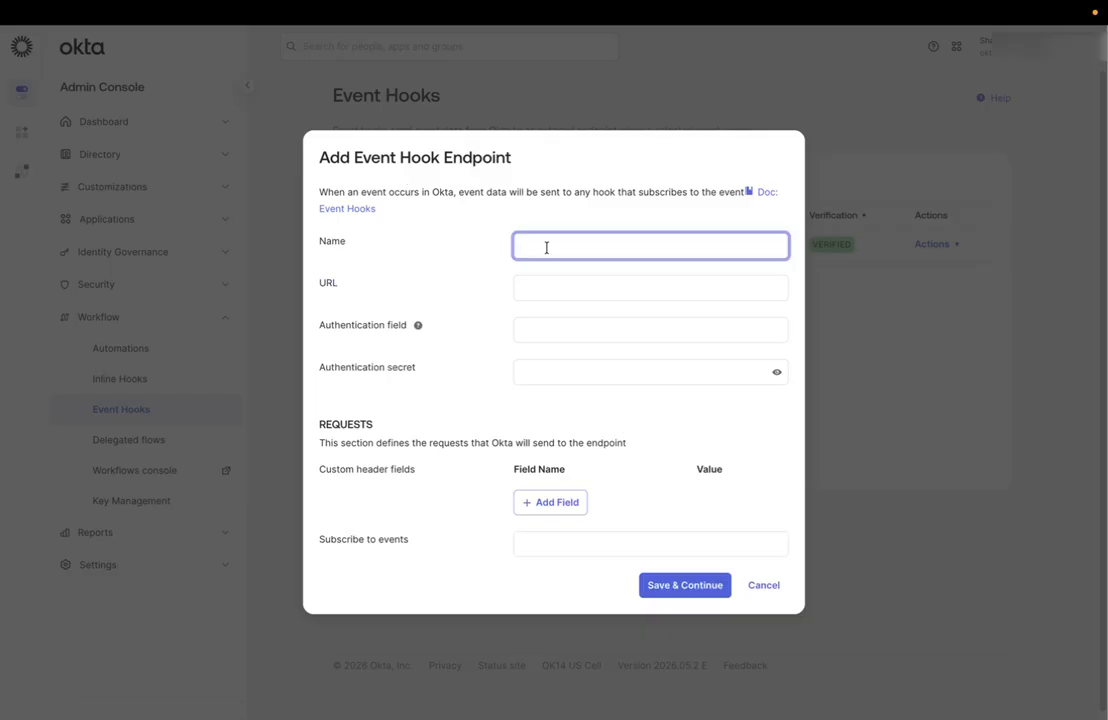
text(ITP-test)
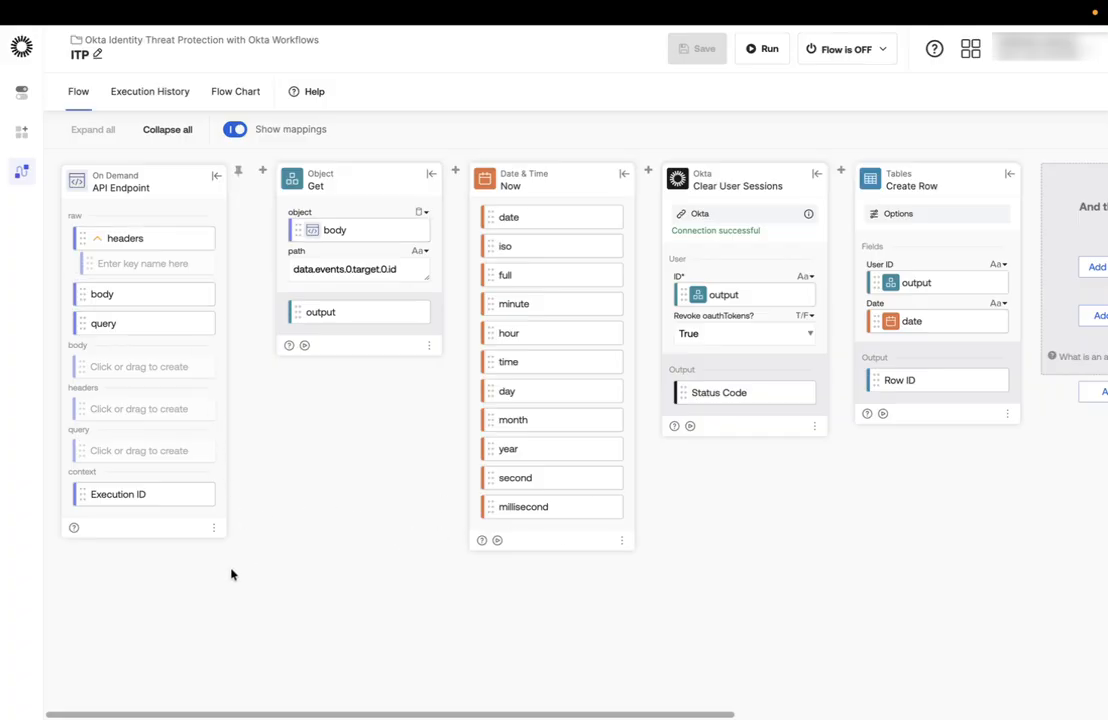
Copy the invoke URL from the API Endpoint card's endpoint settings and paste it as the event hook's URL.
click(214, 530)
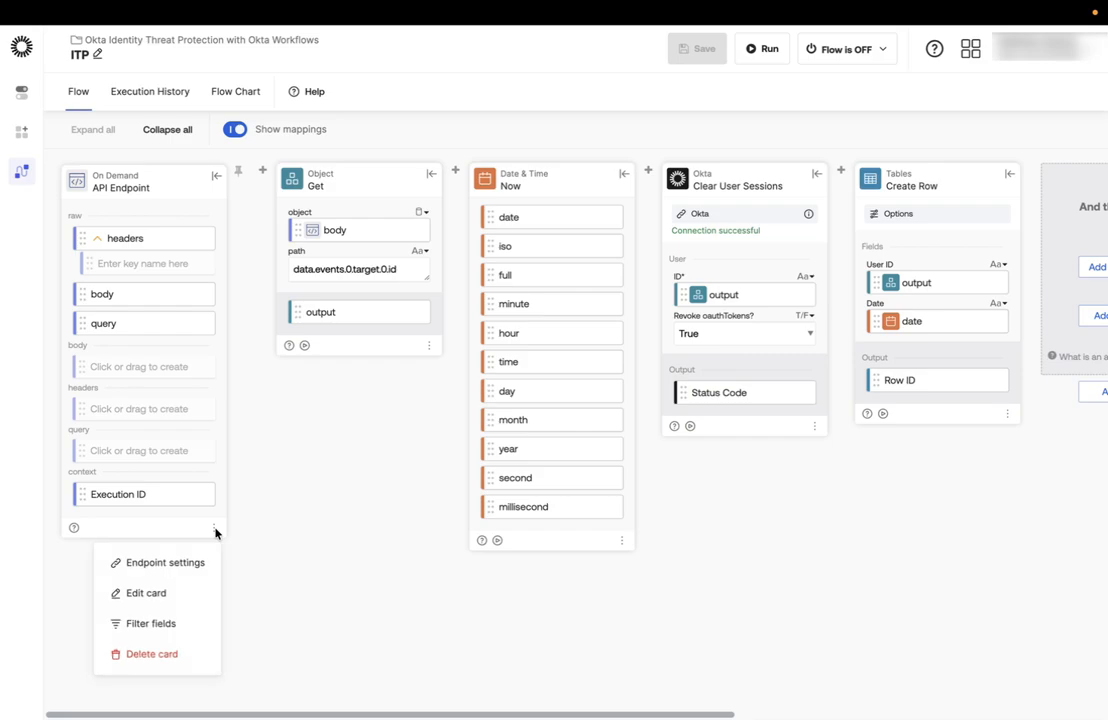
click(197, 568)
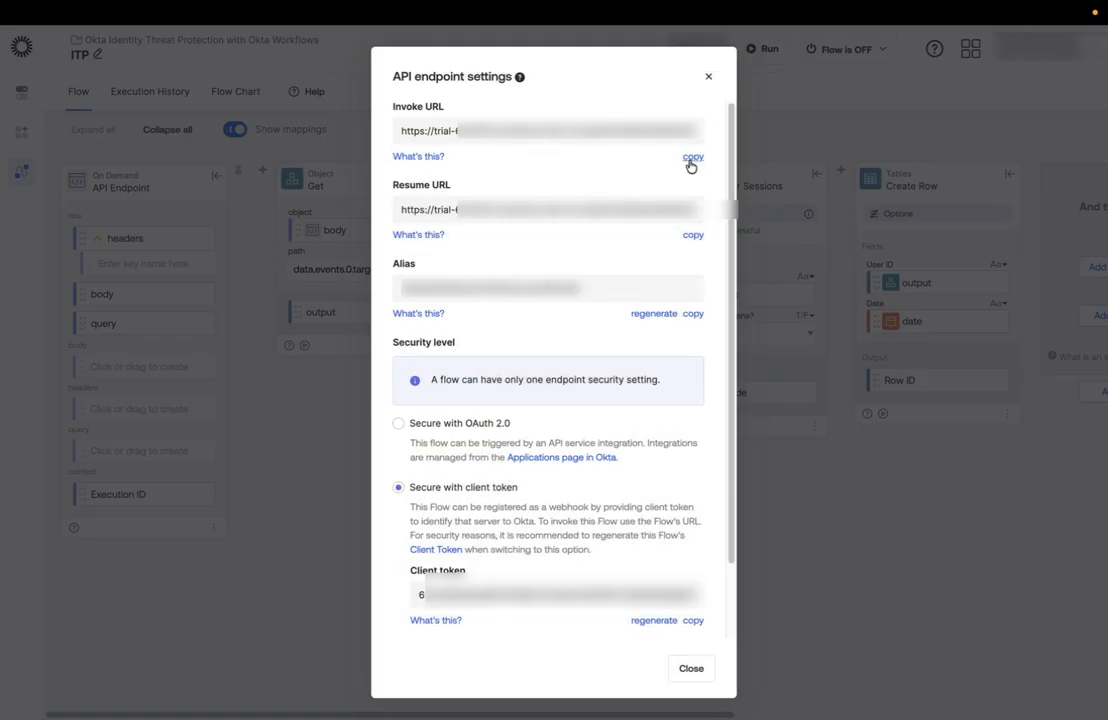
click(691, 668)
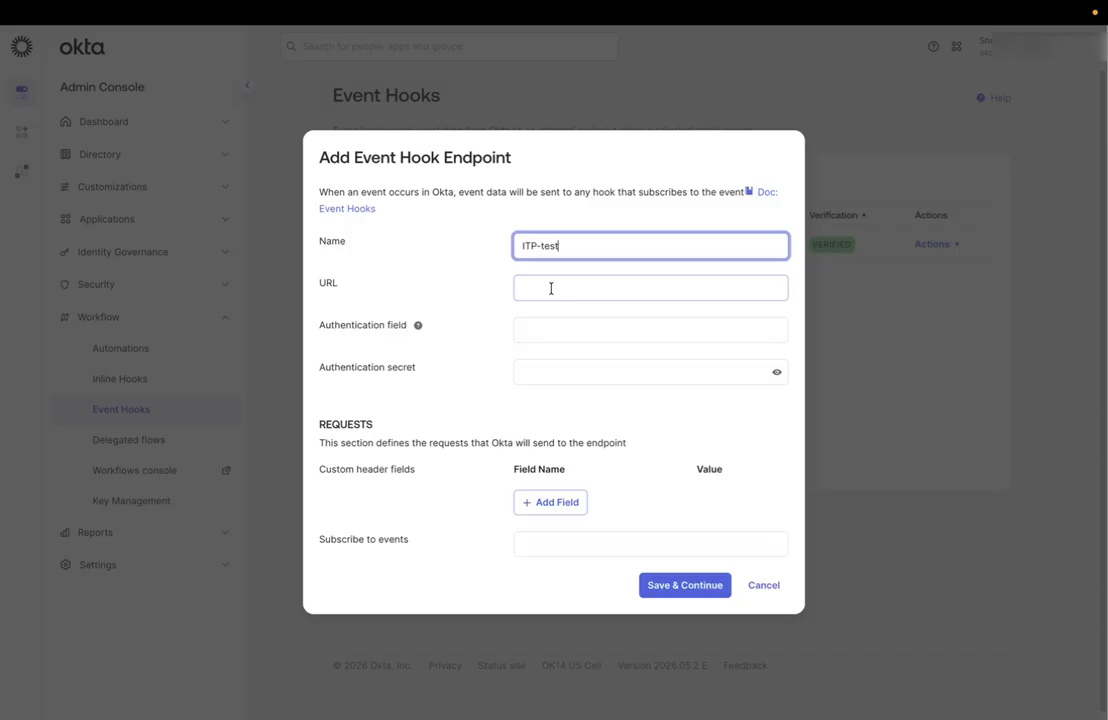
click(550, 288)
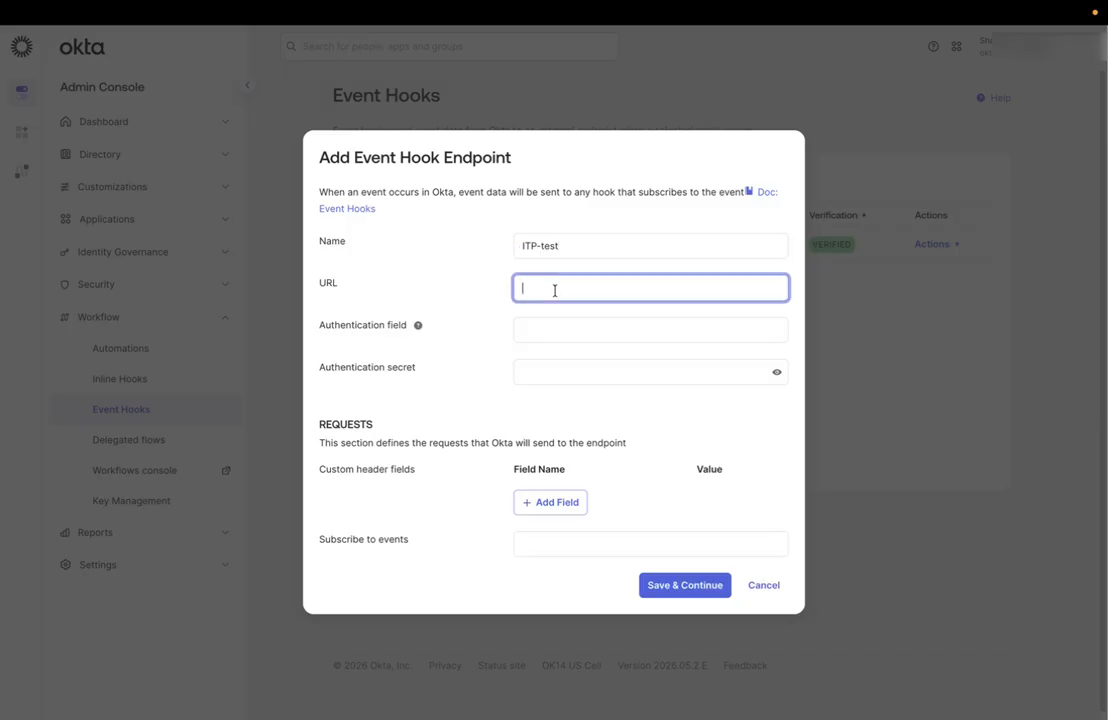
key(super+v)
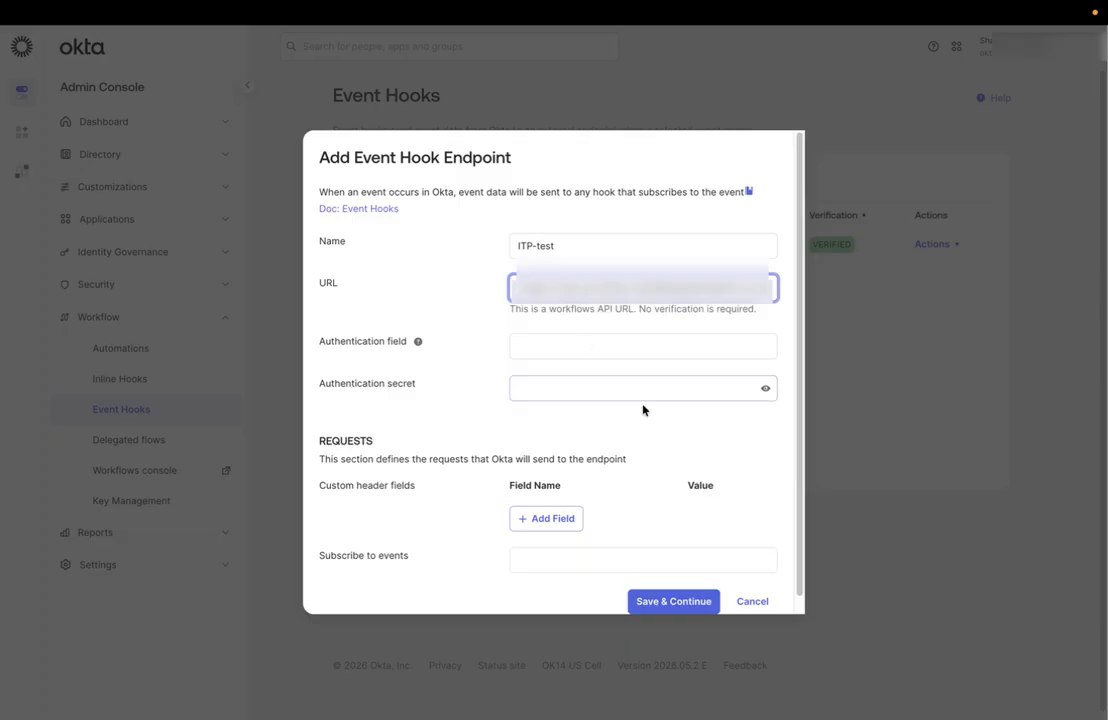
Subscribe the hook to the events 'Indicates a user risk was detected' and 'Indicates a user's risk level has changed', then save it.
scroll(742, 453, down, 1)
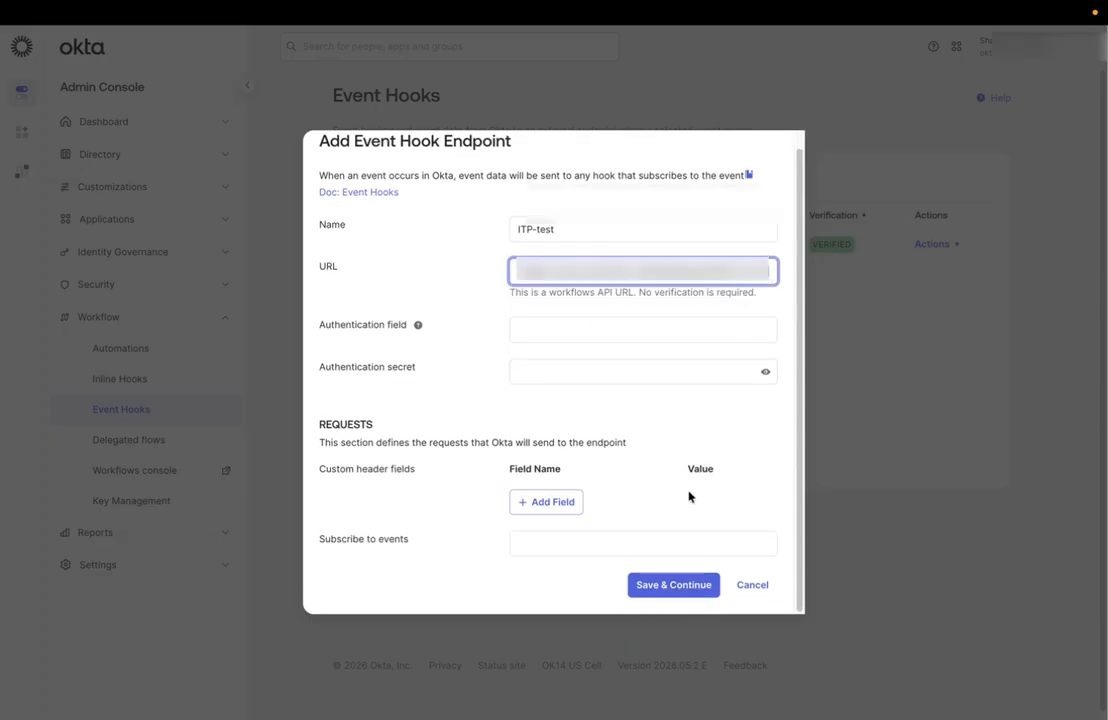
click(564, 544)
text(risk)
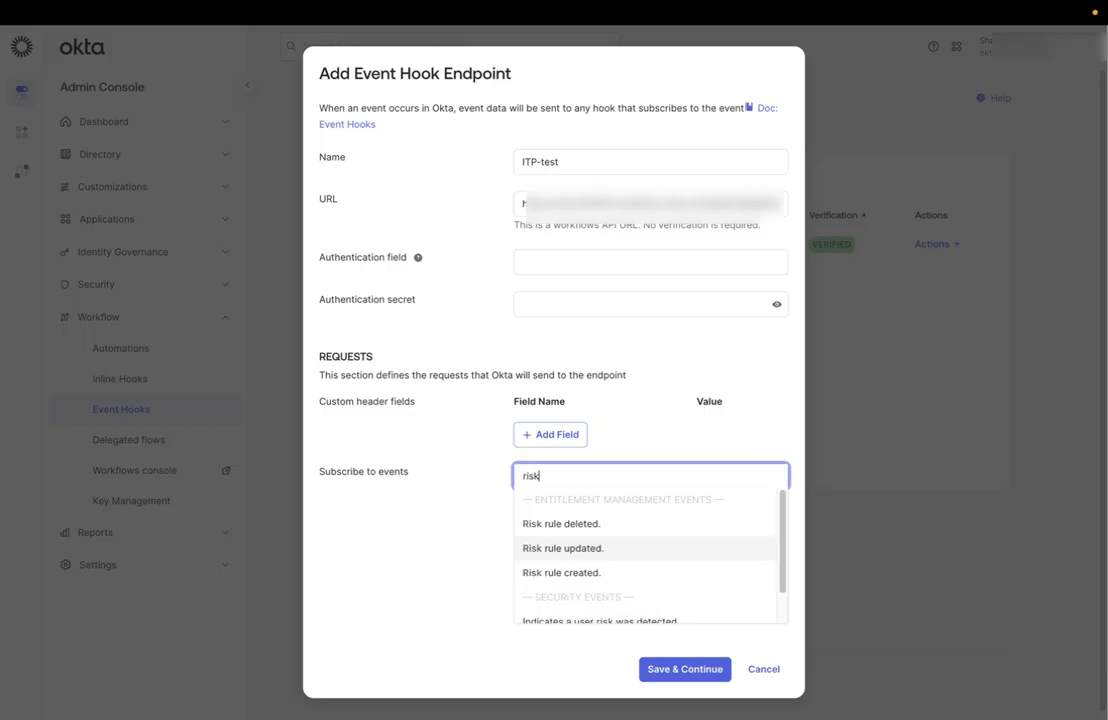
scroll(668, 594, down, 1)
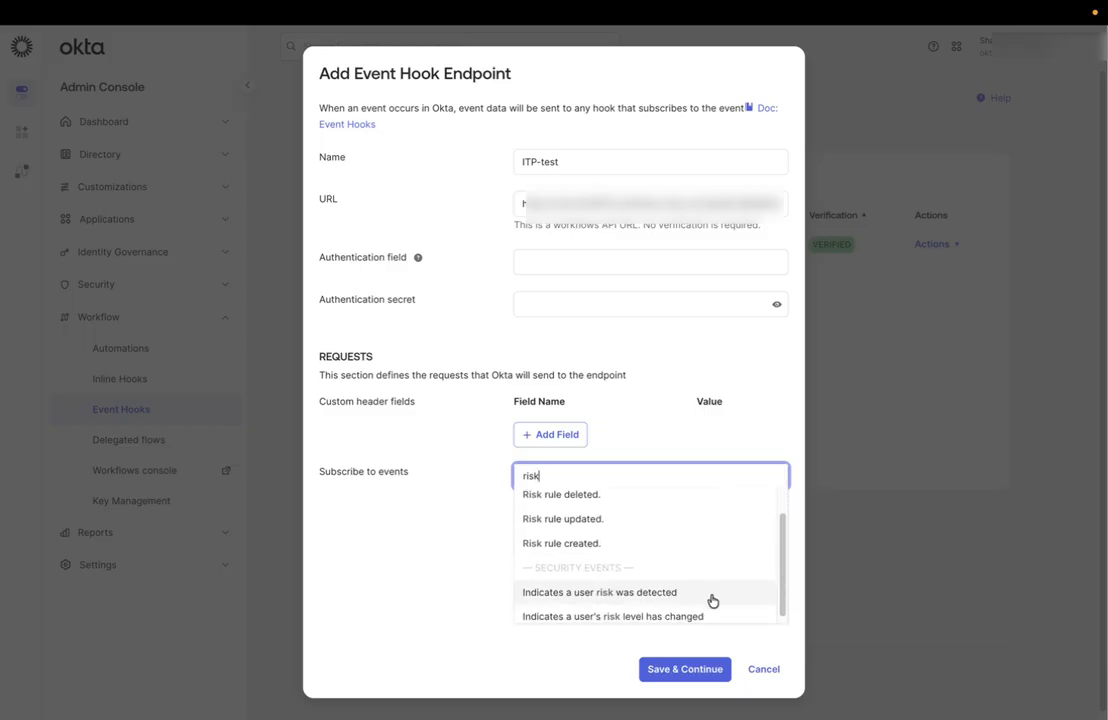
click(712, 600)
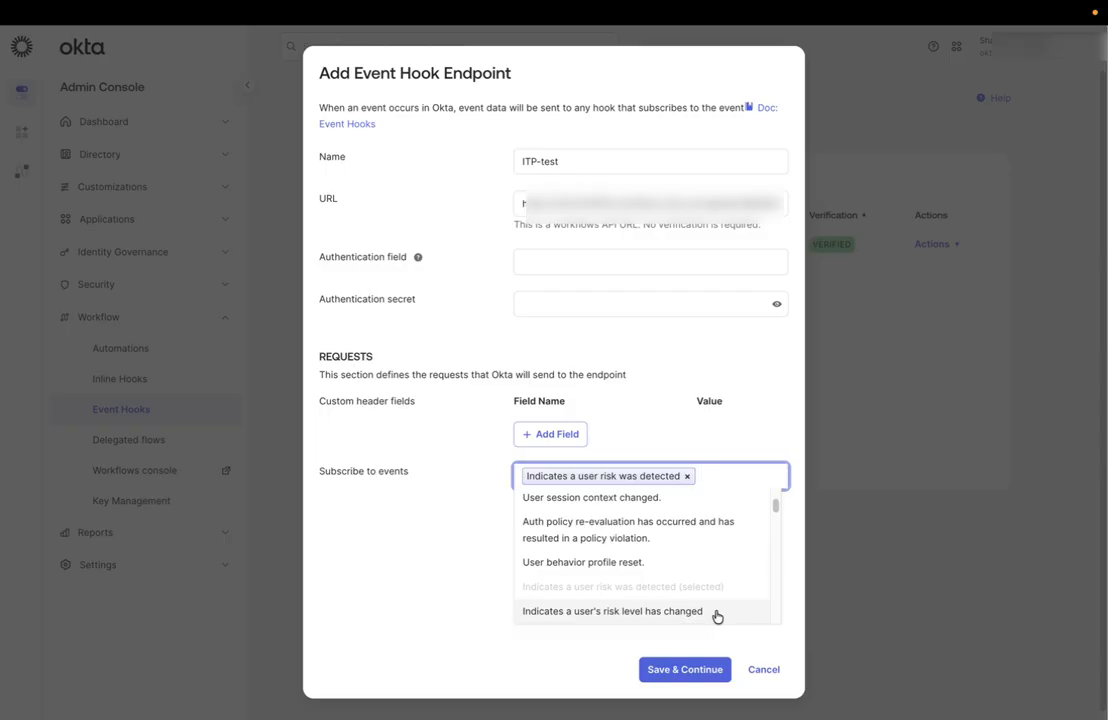
click(716, 617)
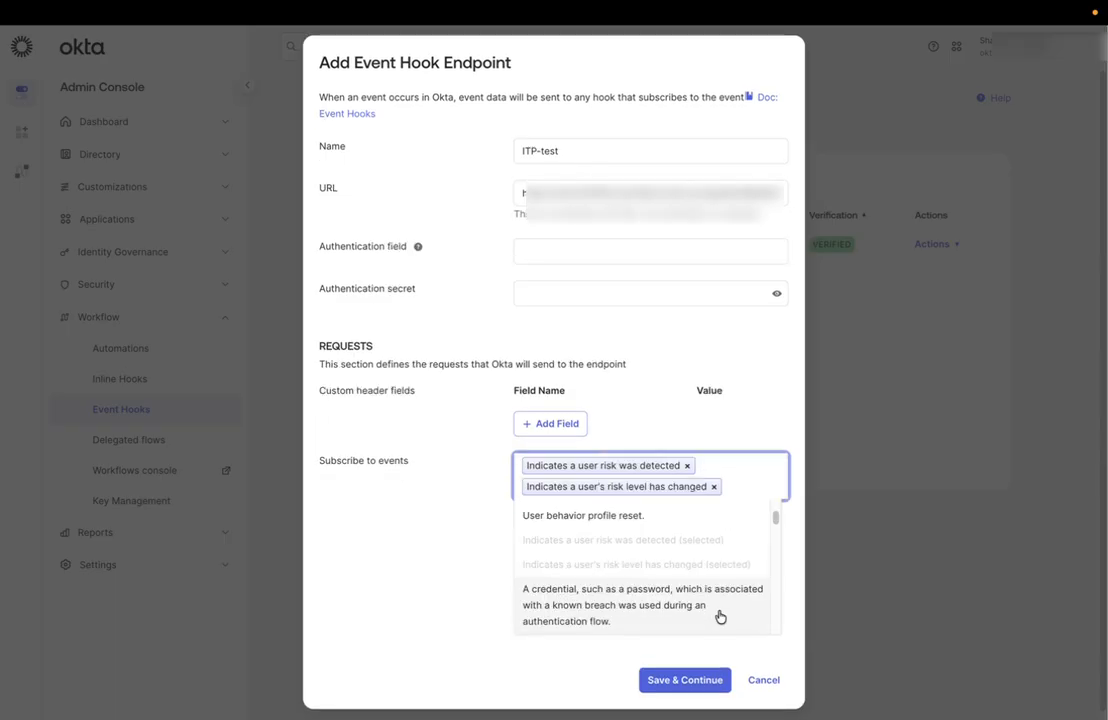
click(538, 659)
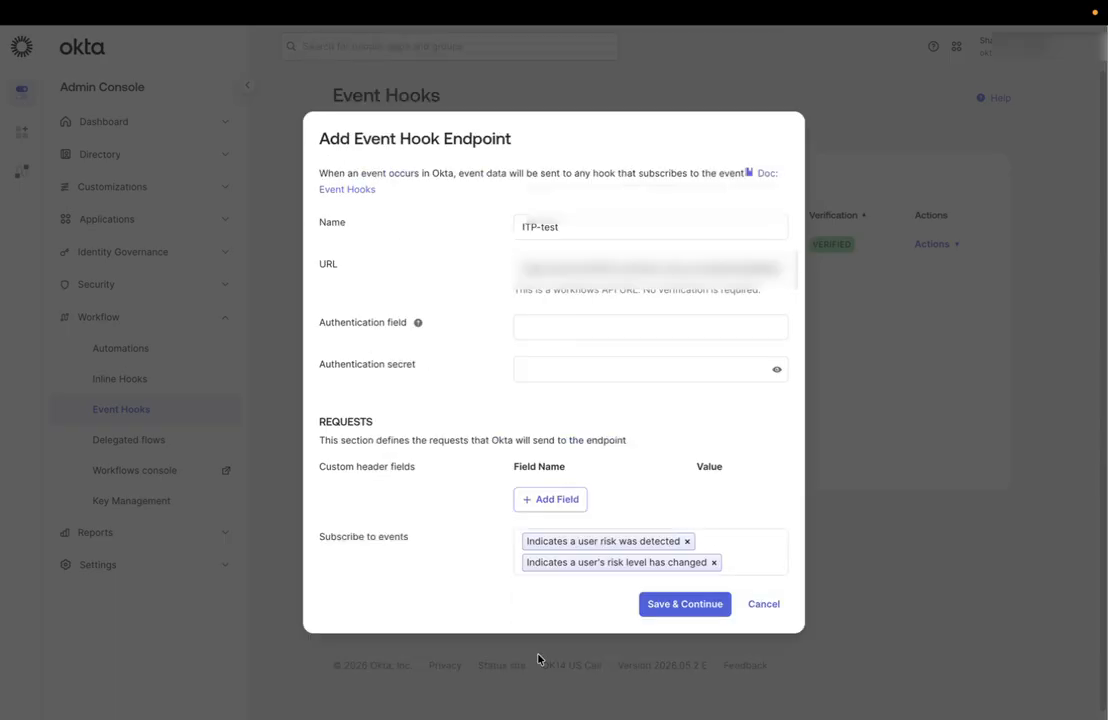
click(682, 606)
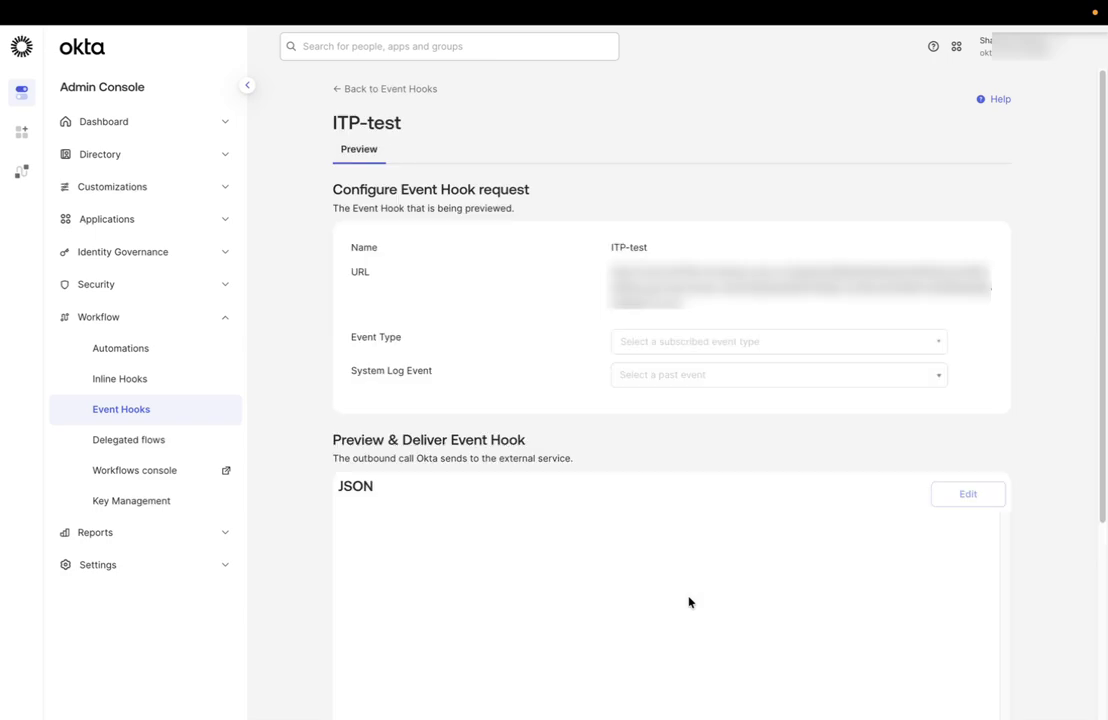
Elevate a test user's entity risk level from the People directory to trigger the hook.
click(348, 92)
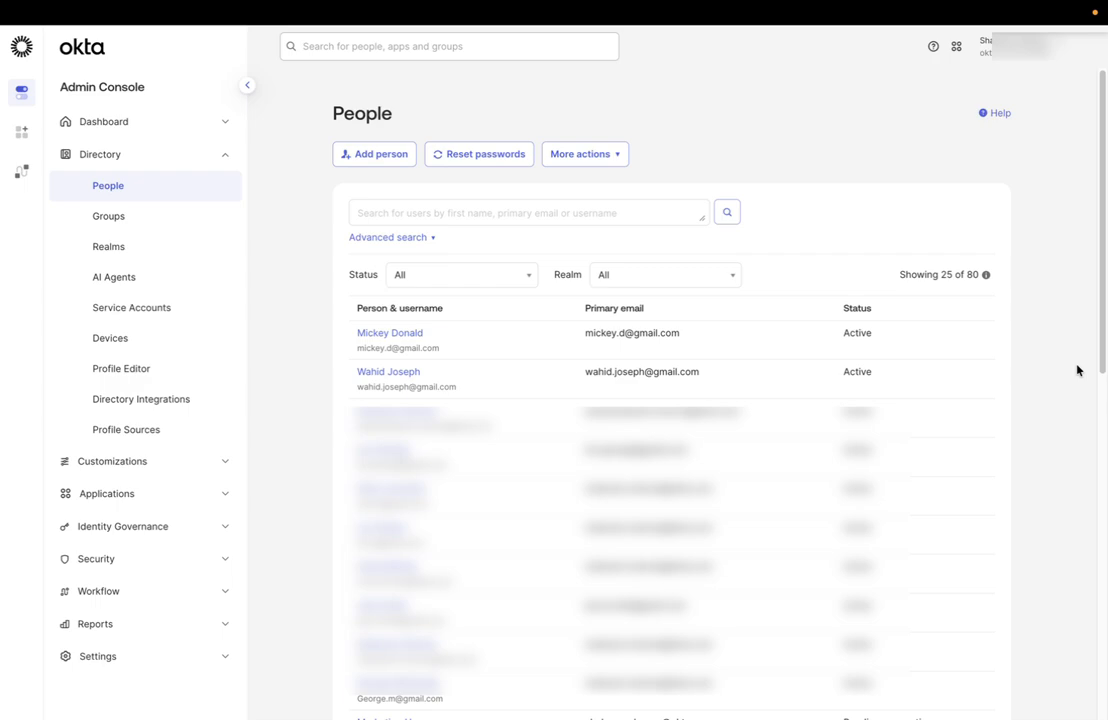
click(376, 374)
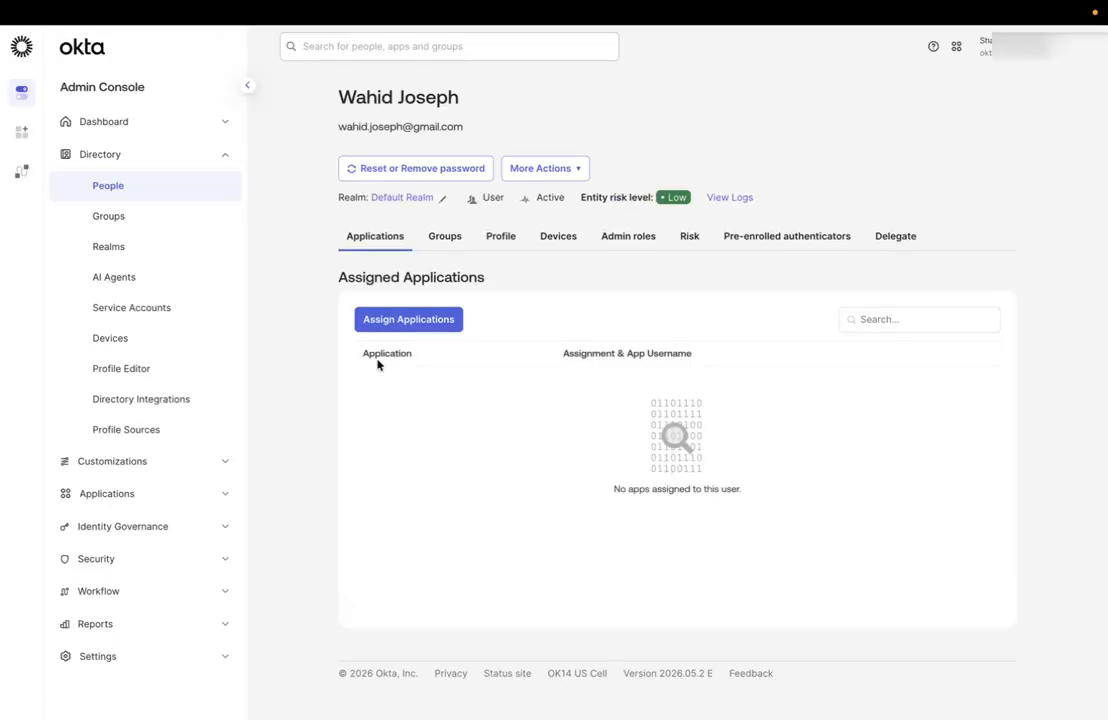
click(532, 173)
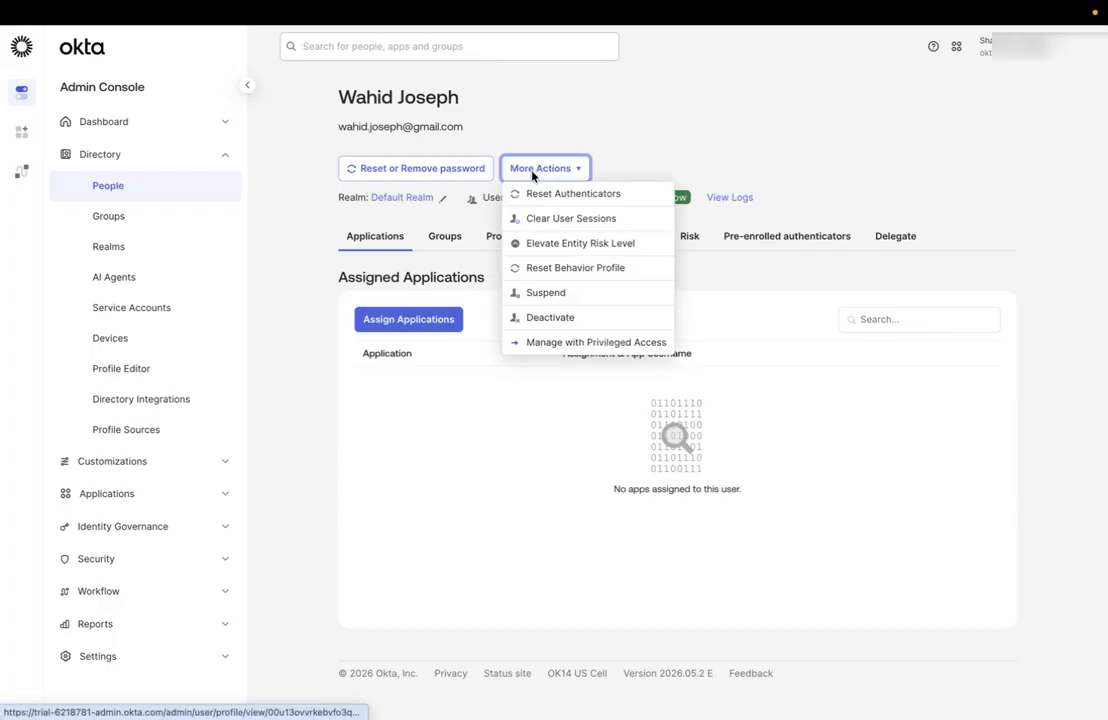
click(592, 246)
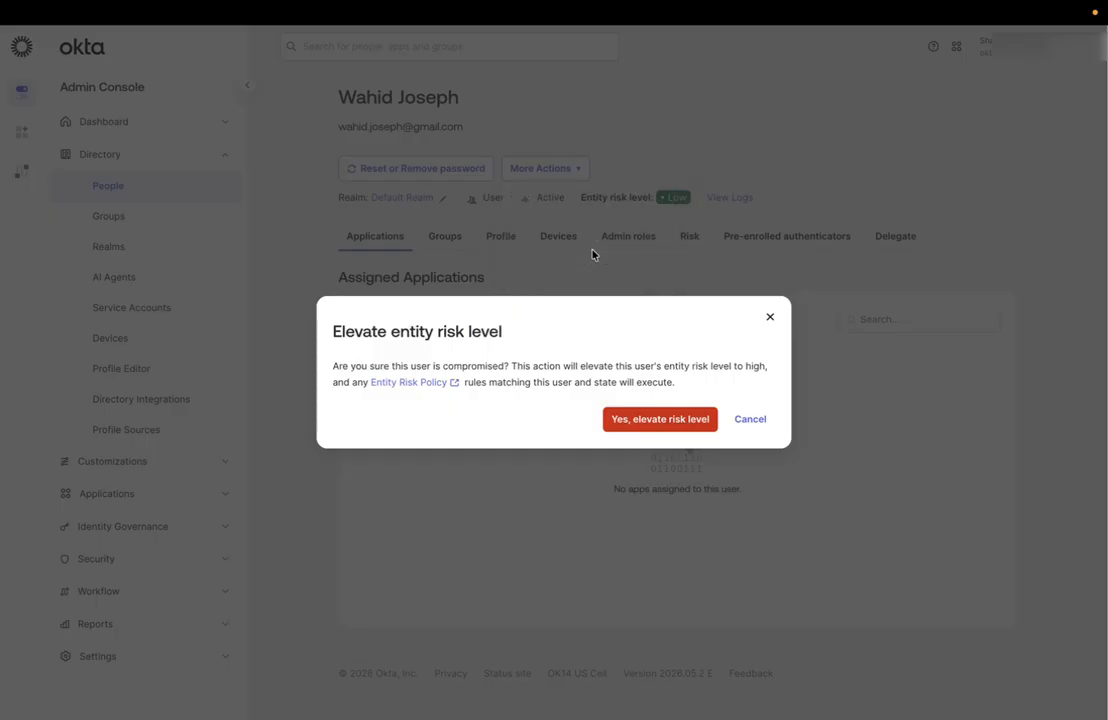
click(664, 421)
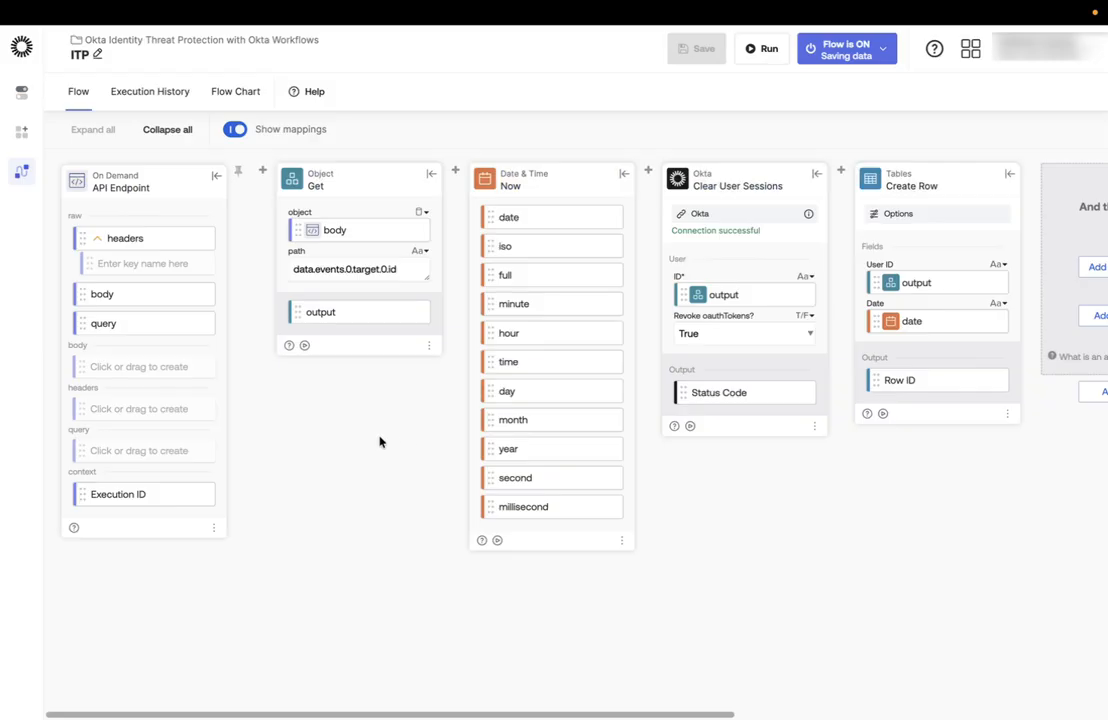
Review the flow's execution history and the values passed through each card.
click(146, 97)
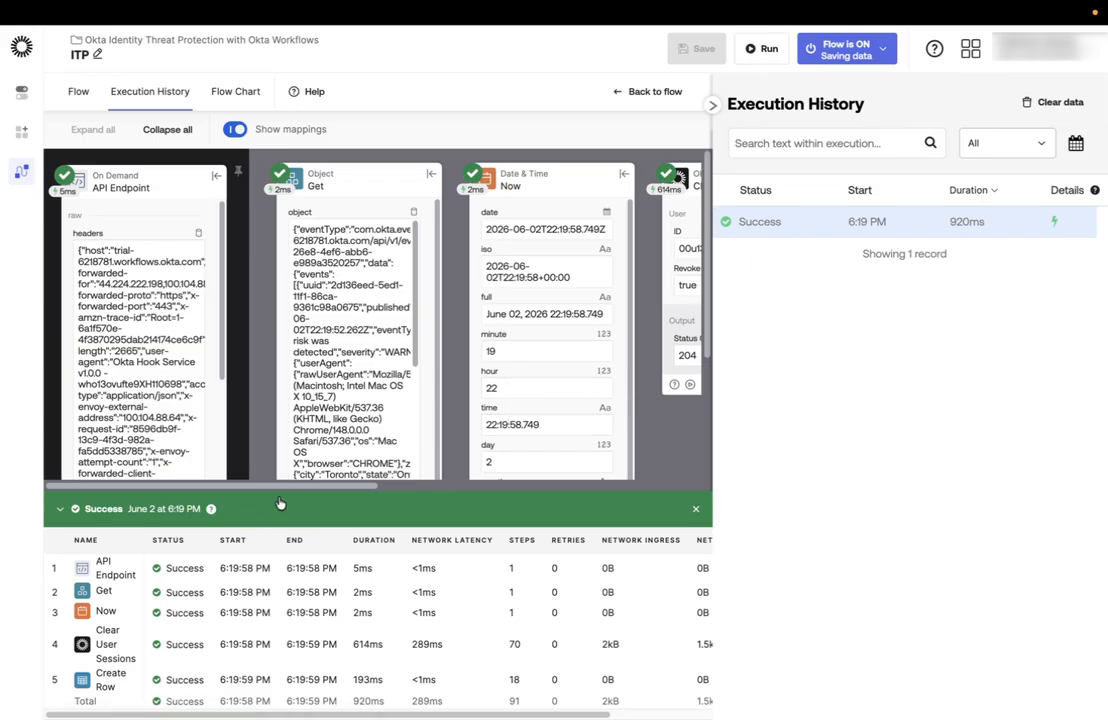
drag(284, 487, 419, 498)
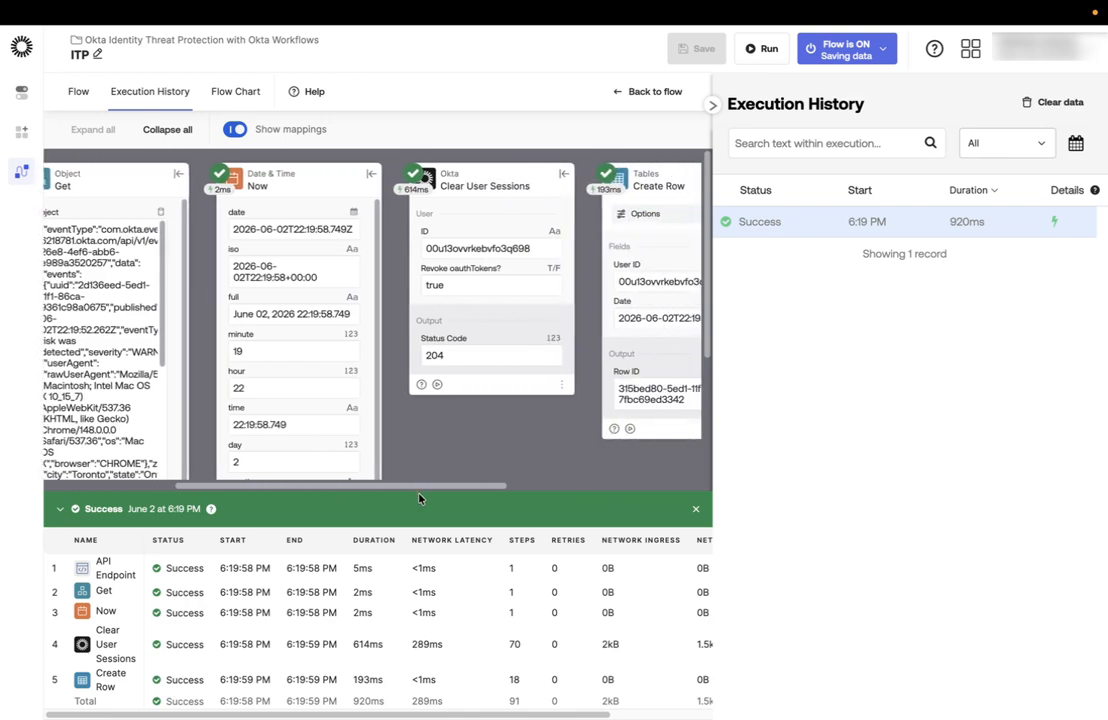
mouse_move(430, 244)
drag(467, 488, 309, 491)
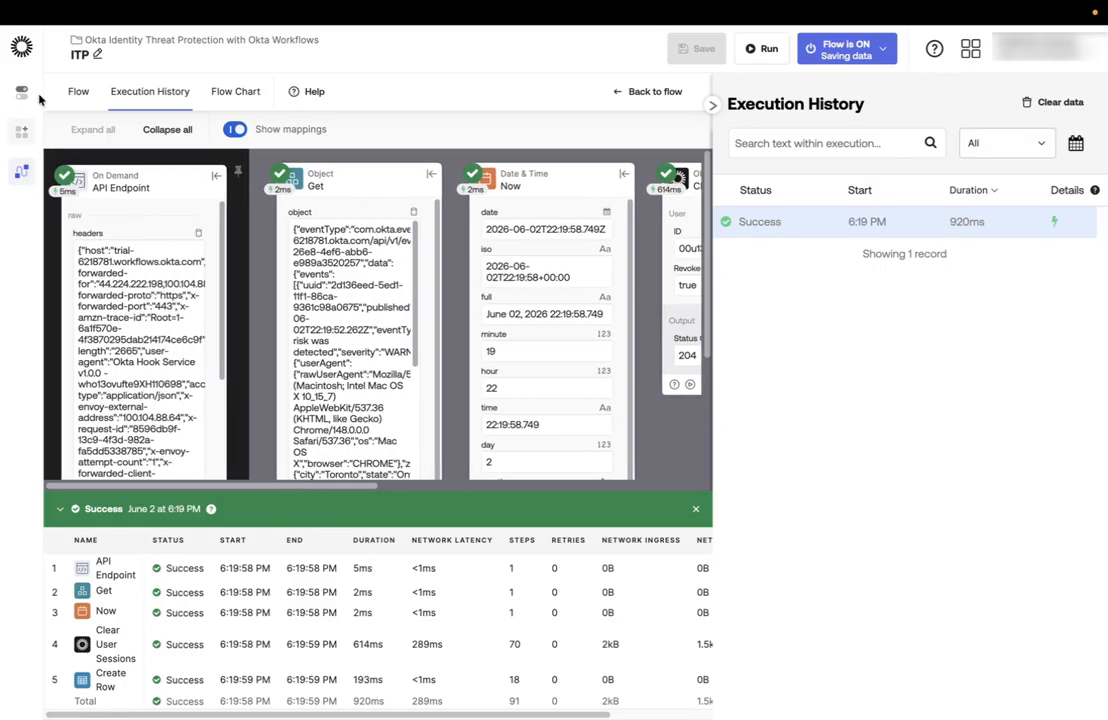
Open ITP_table from the folder's tables to check the logged row.
click(150, 41)
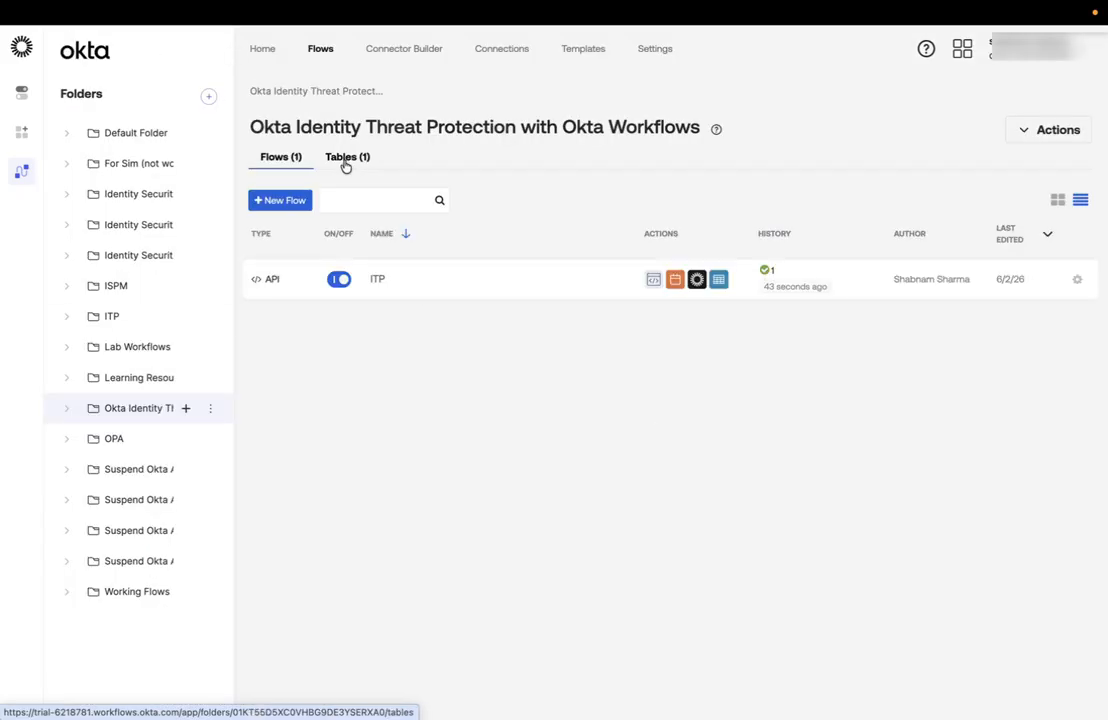
click(345, 160)
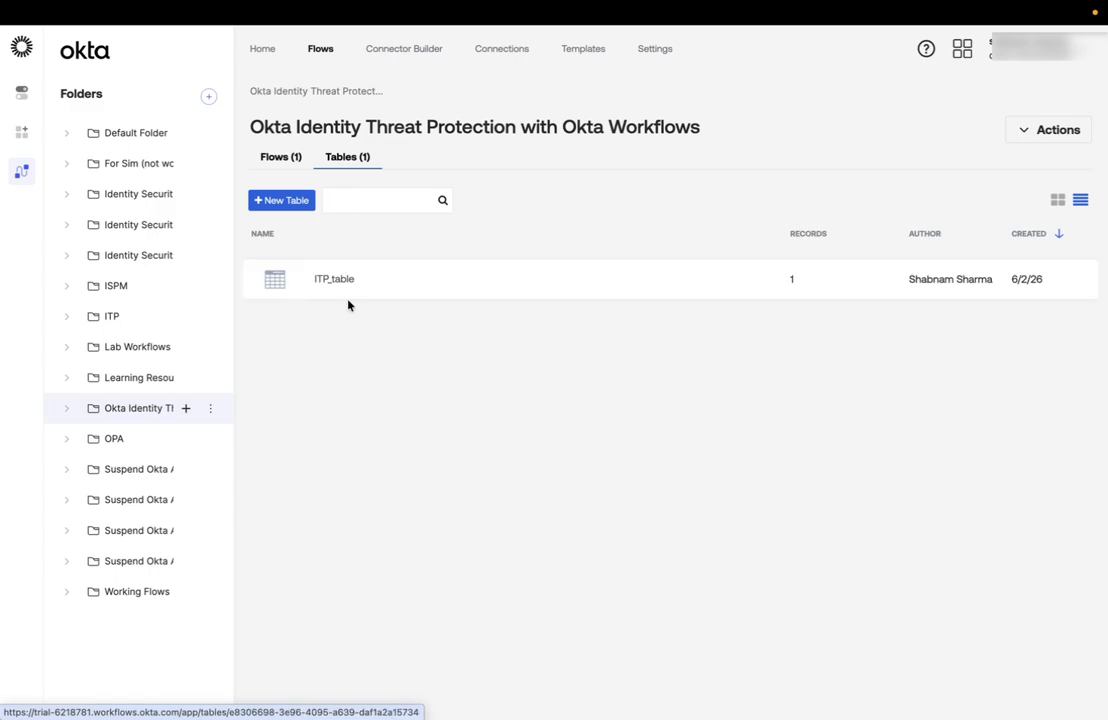
click(339, 283)
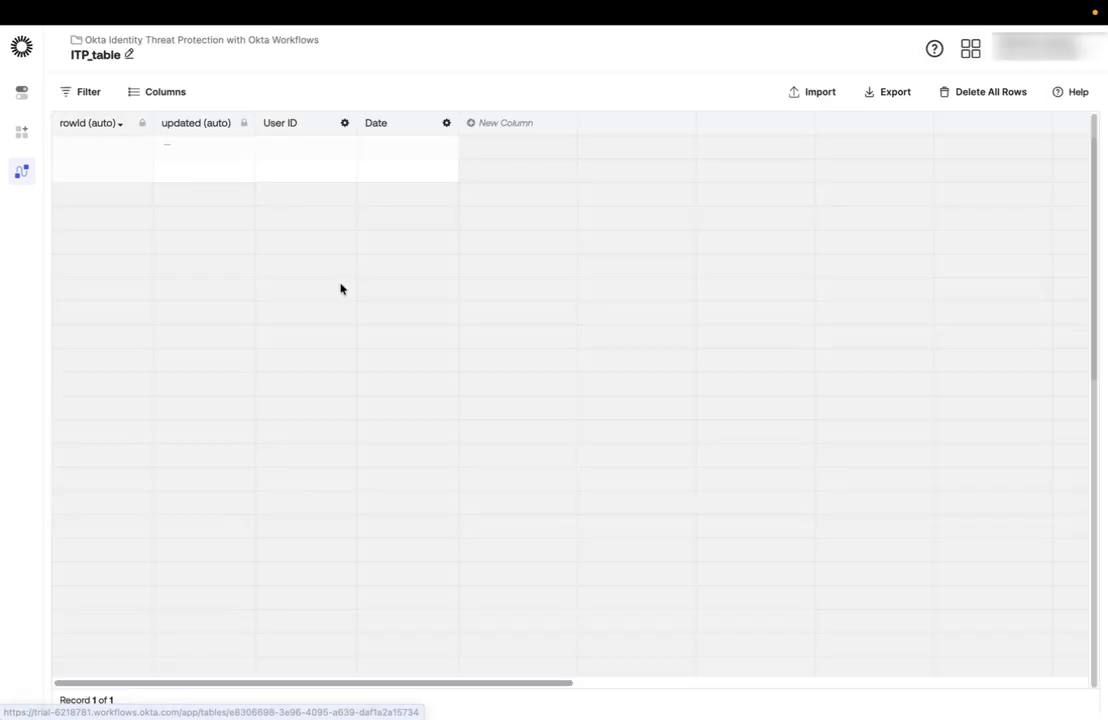